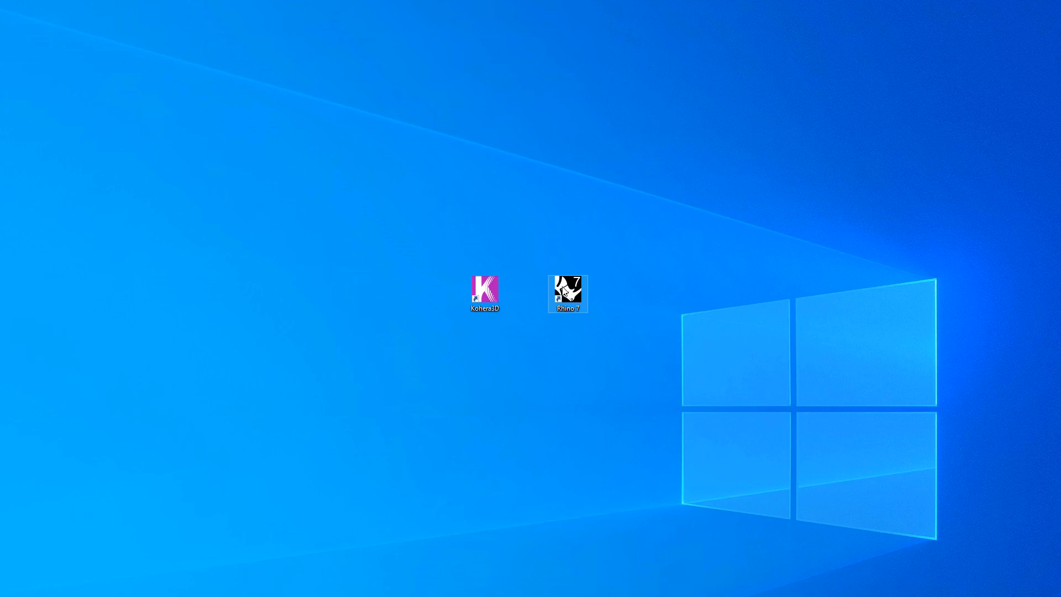
# Start Rhino 7 and install the Kohera3DBridge.Rhino package for anyone who uses this computer
pyautogui.doubleClick(563, 287)
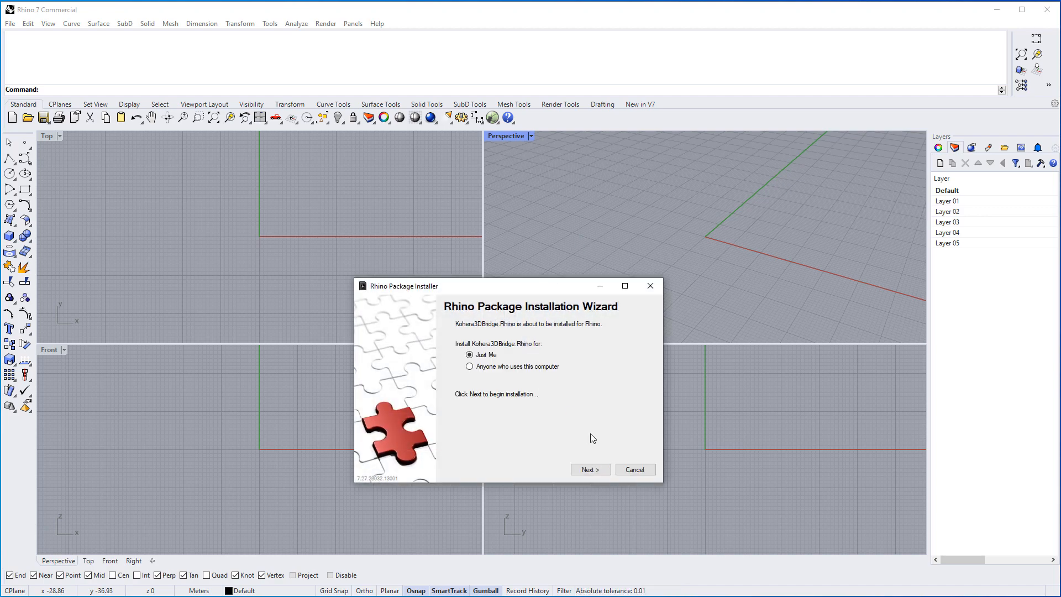
pyautogui.click(469, 367)
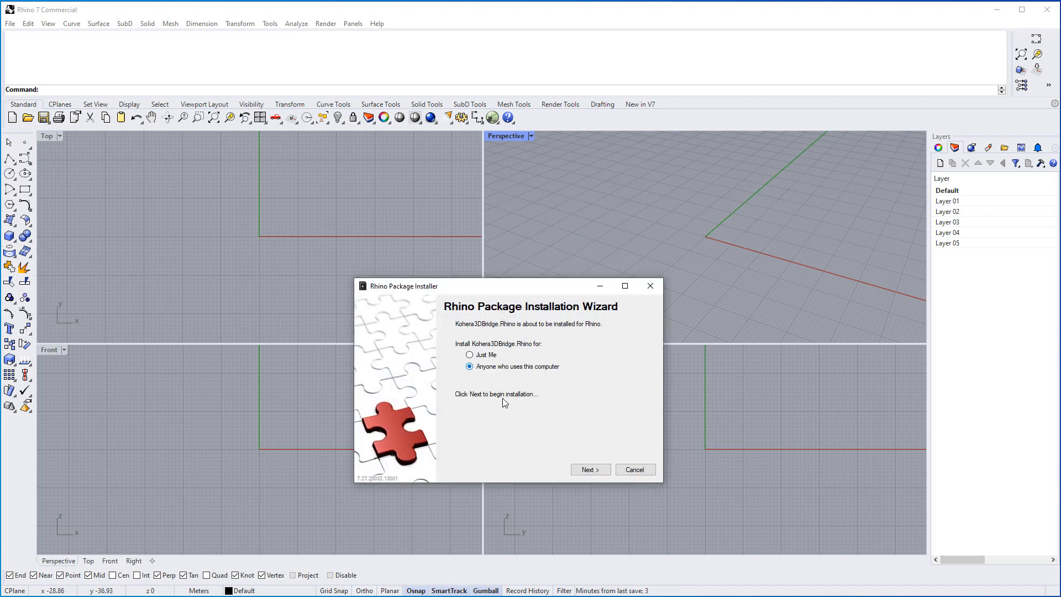
pyautogui.click(589, 470)
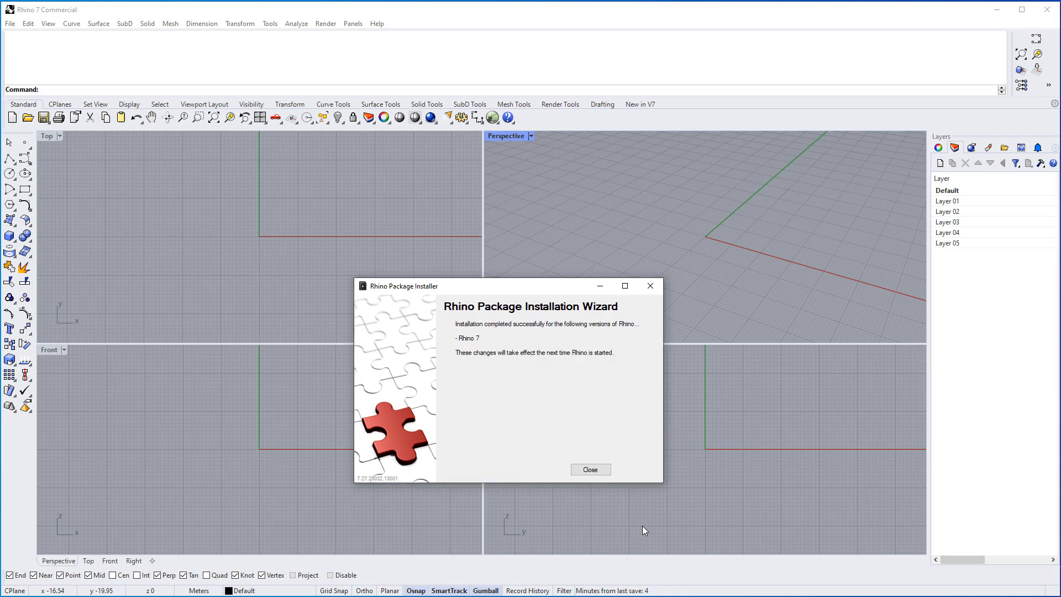
pyautogui.click(602, 470)
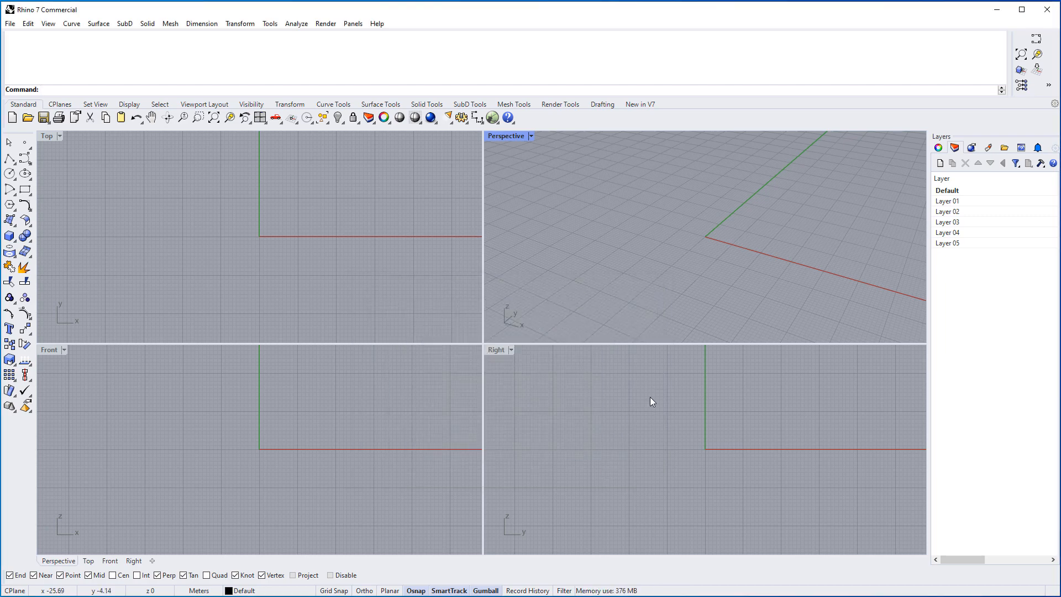
# Restart Rhino 7 and open Kohera3D, moving its window down so Rhino's command history is visible
pyautogui.click(1046, 11)
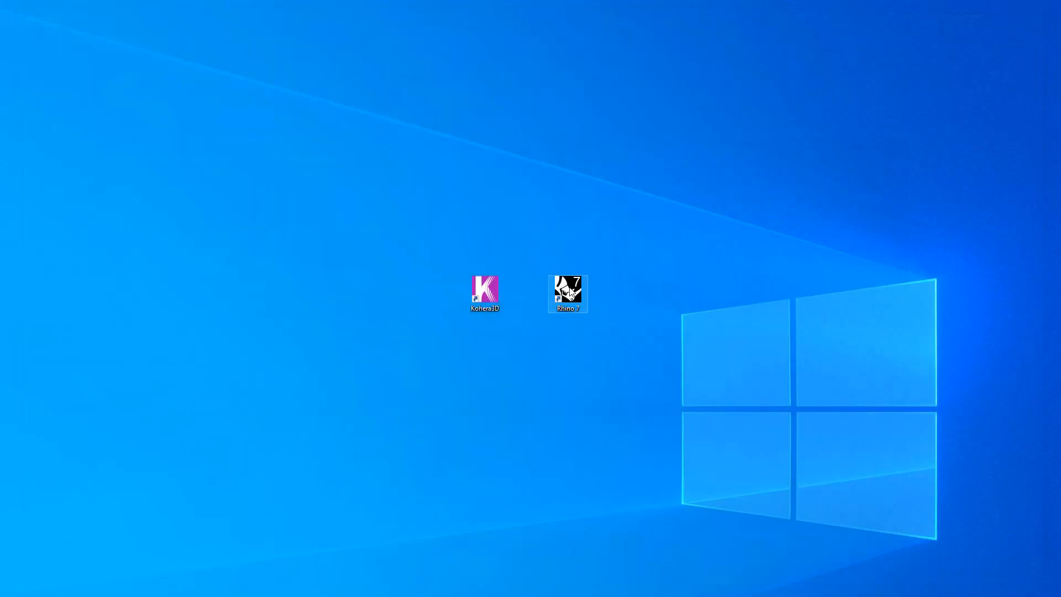
pyautogui.doubleClick(569, 290)
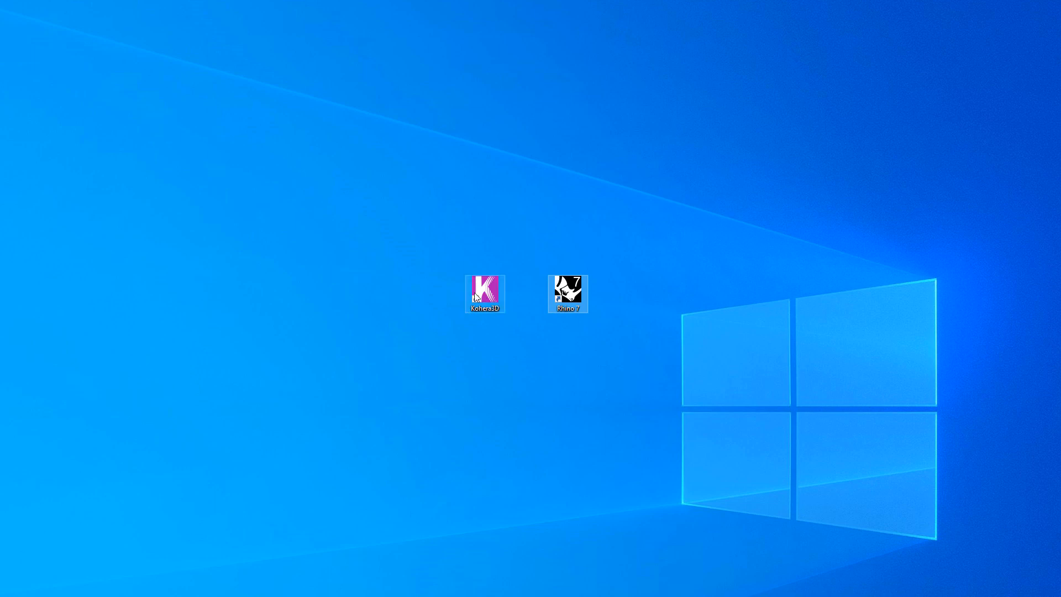
pyautogui.click(497, 321)
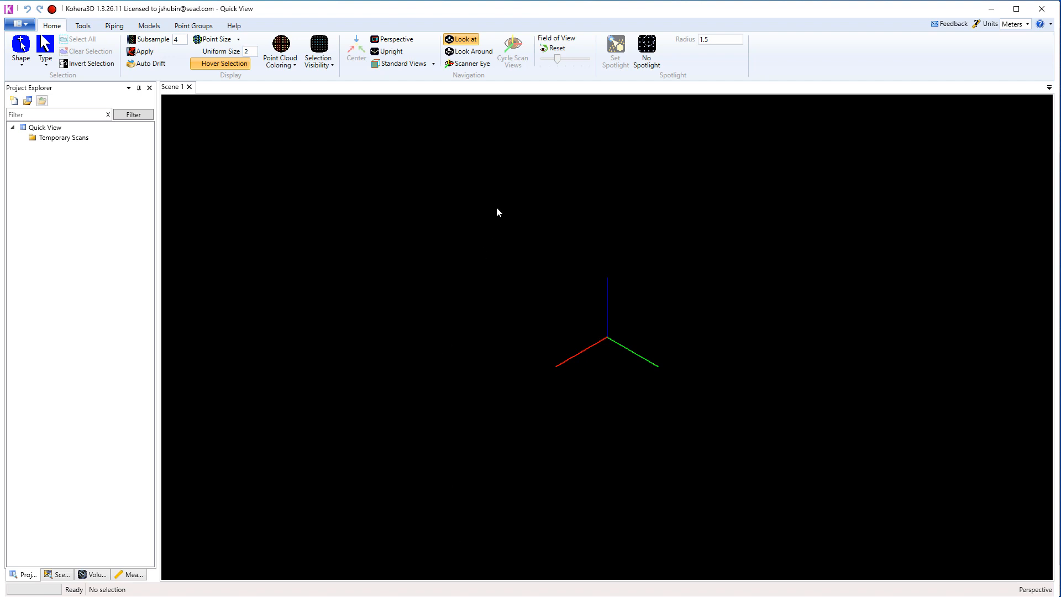
pyautogui.moveTo(466, 13); pyautogui.dragTo(470, 85)
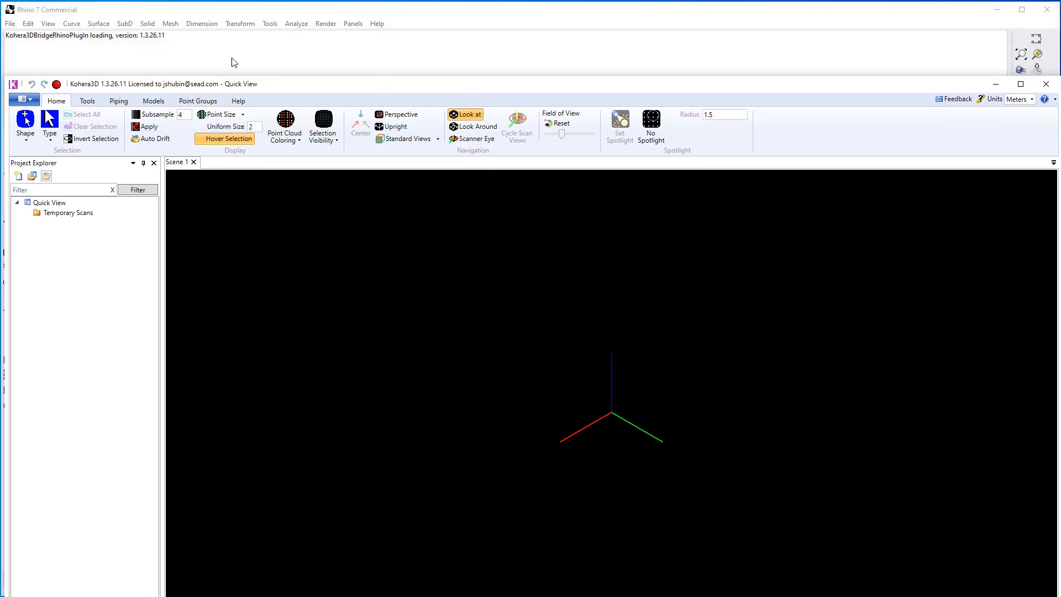
# Close the connection options without changes and enable the Rhino3D connection in Kohera3D
pyautogui.click(56, 85)
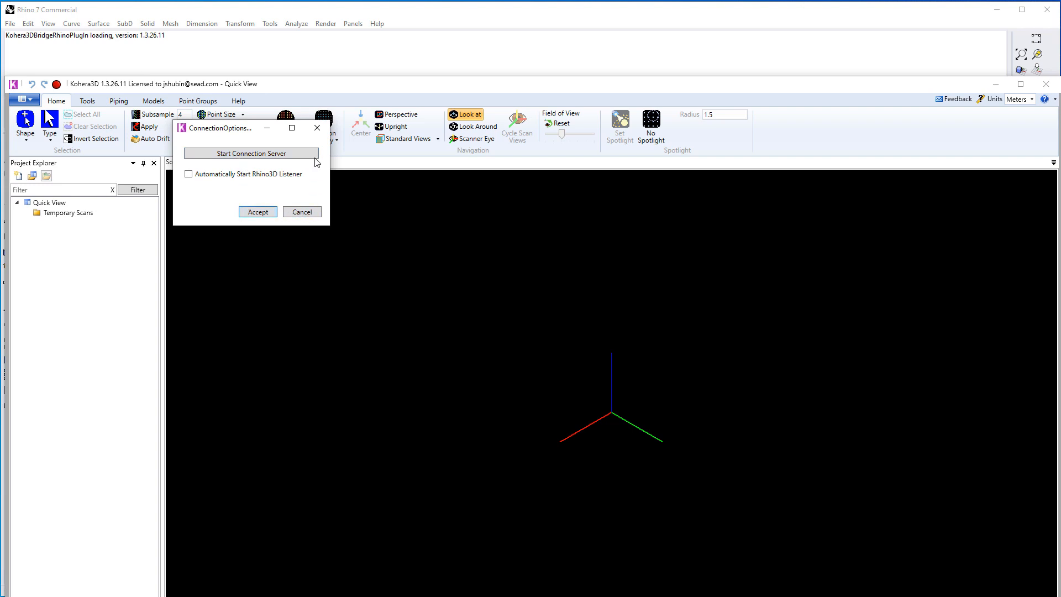
pyautogui.click(319, 129)
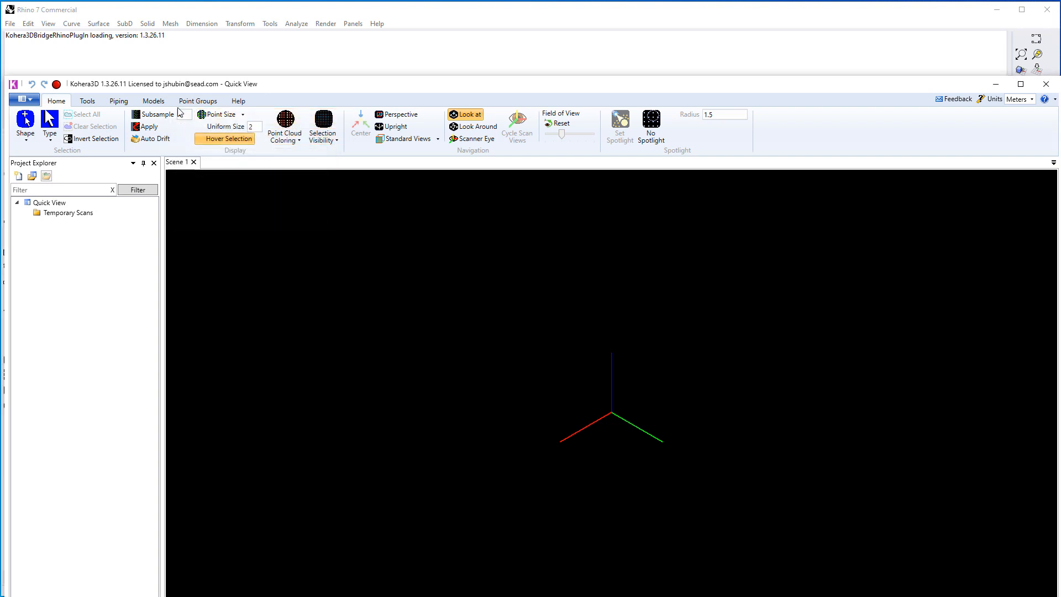
pyautogui.click(154, 102)
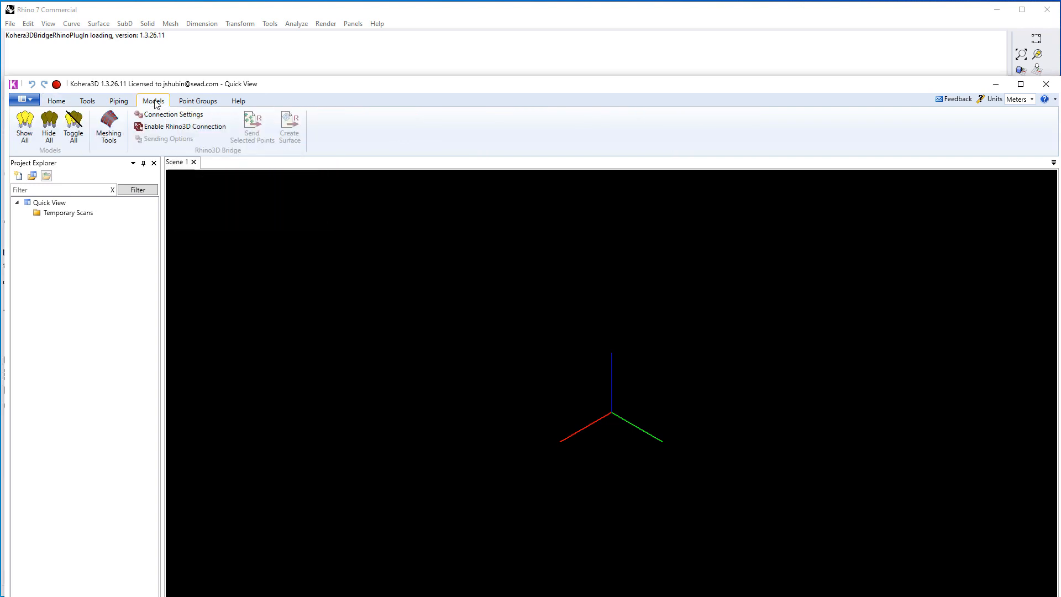
pyautogui.click(178, 128)
# Switch to Rhino 7 and run the ConnectToKohera3D command
pyautogui.click(225, 13)
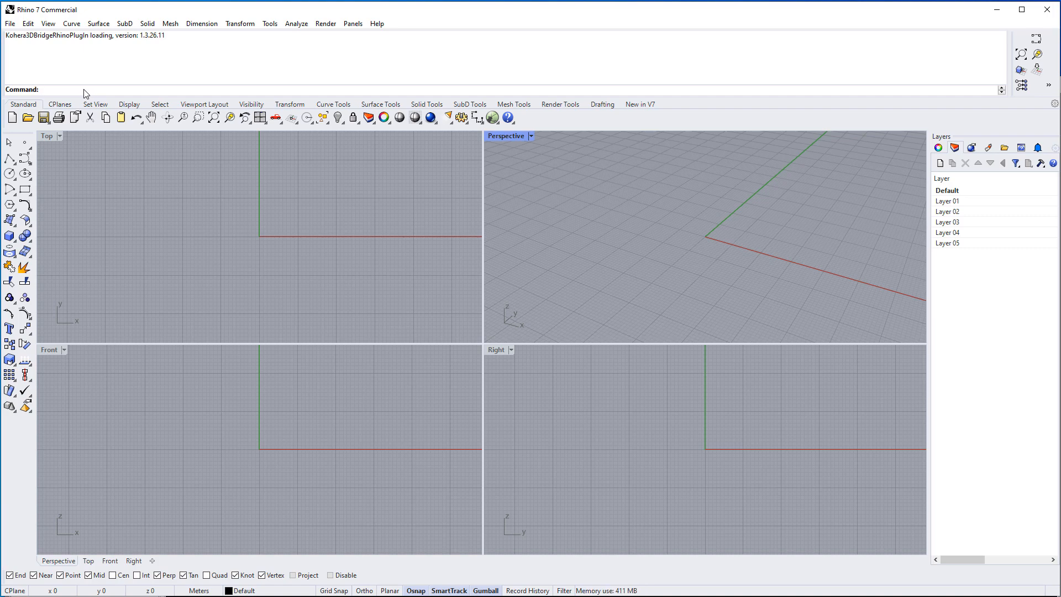
pyautogui.write('ConnectToKohera3D')
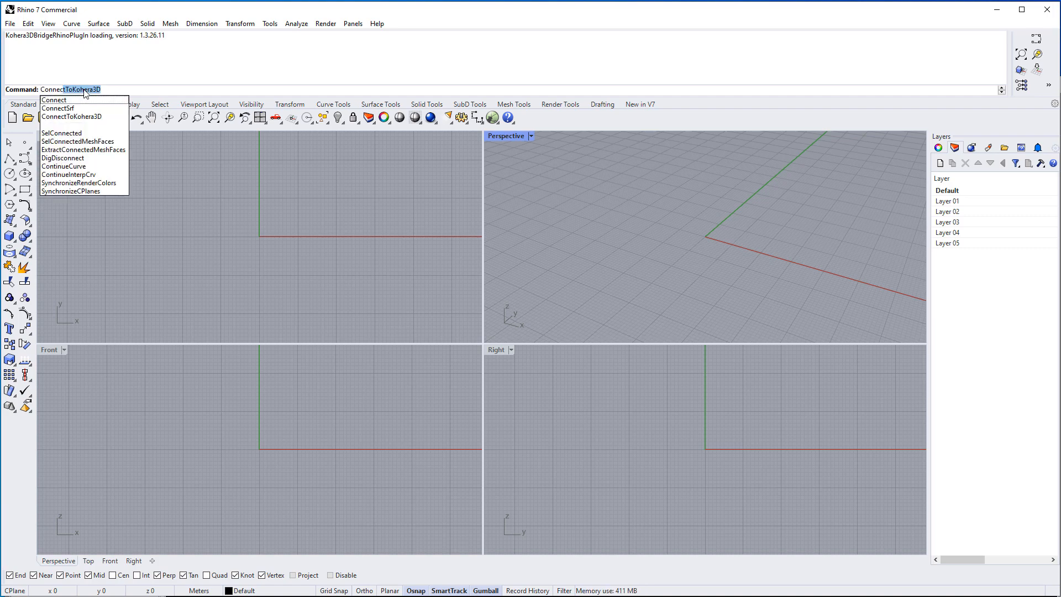
pyautogui.press('Down')
pyautogui.press('Down')
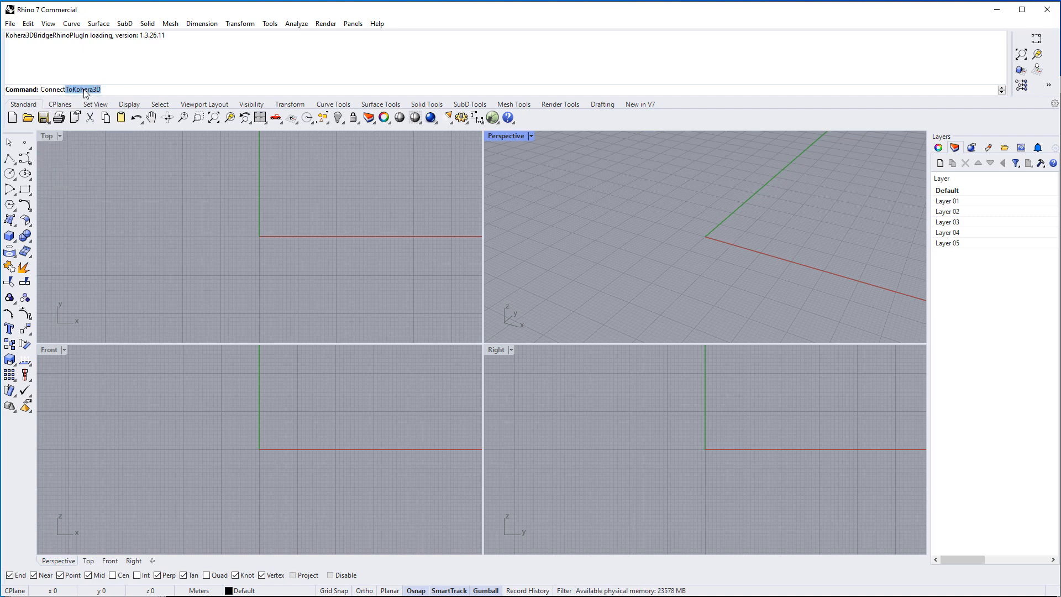
pyautogui.press('Return')
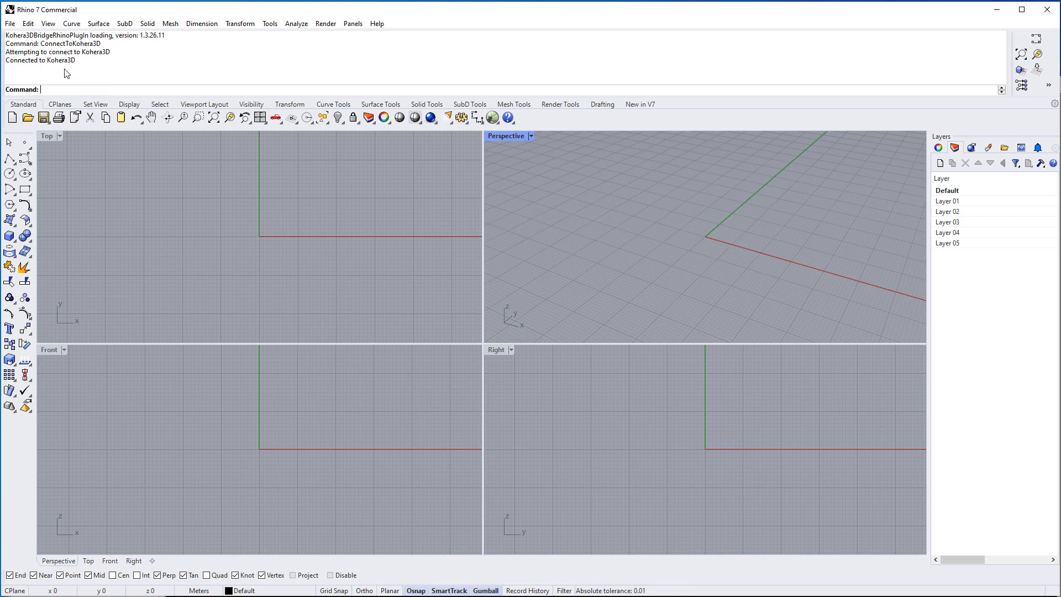
# Switch back to Kohera3D and open the Kohera DEV Rhino White Rabbit2 project
pyautogui.click(997, 10)
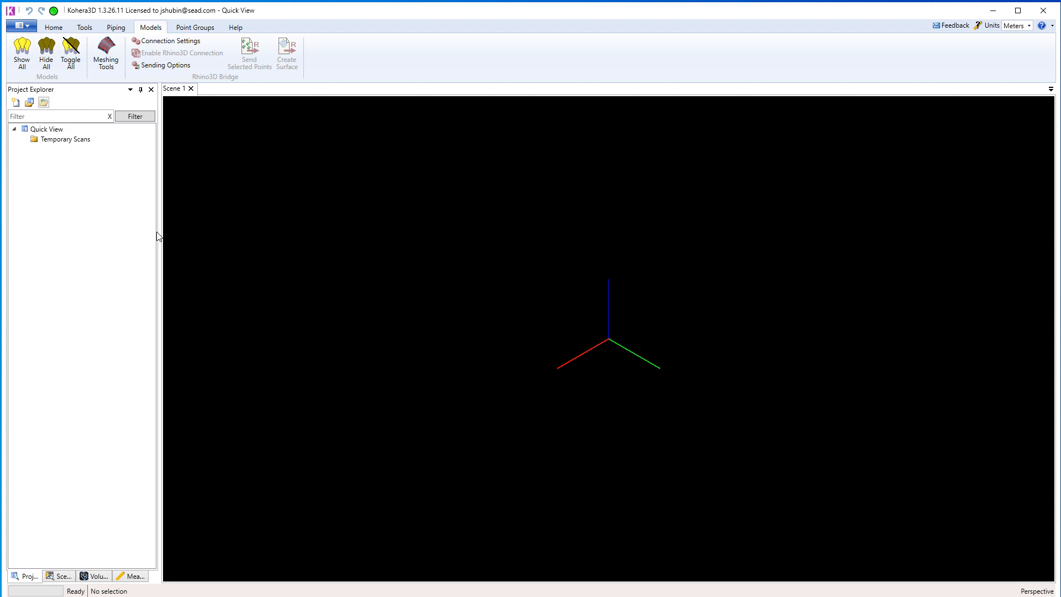
pyautogui.click(58, 139)
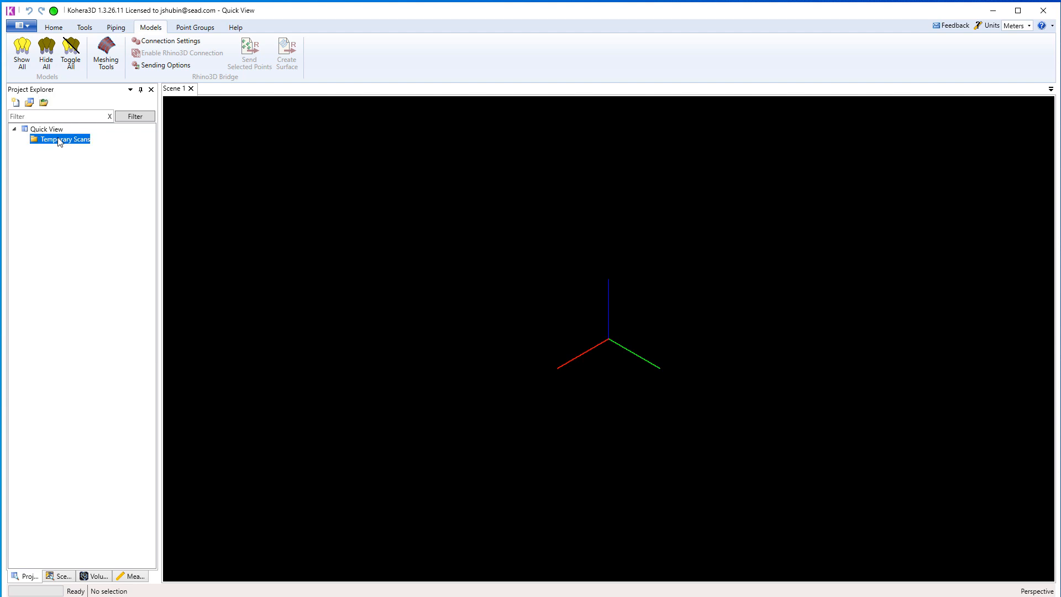
pyautogui.click(30, 103)
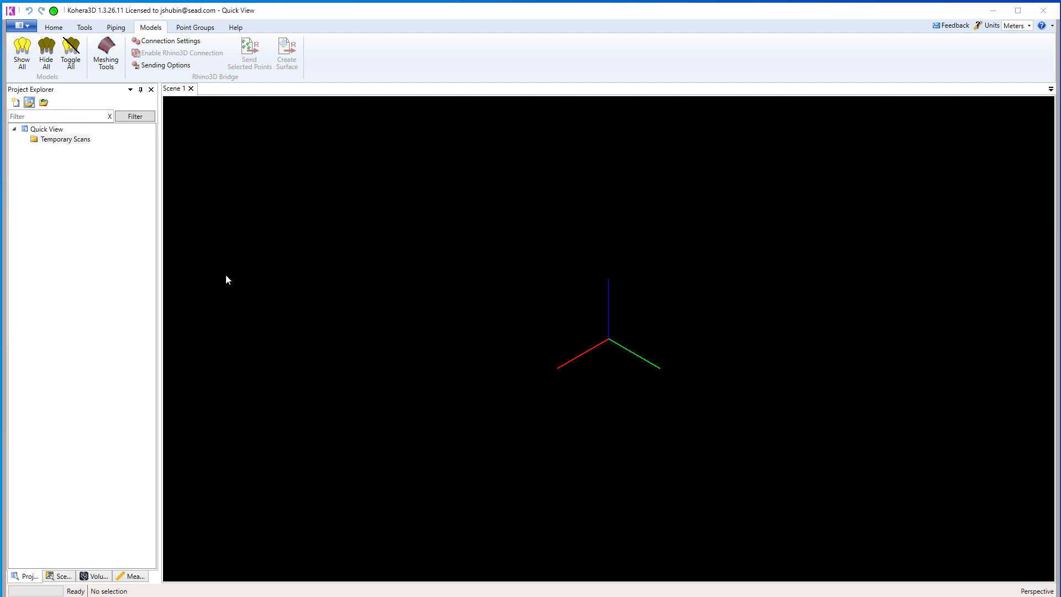
pyautogui.doubleClick(191, 117)
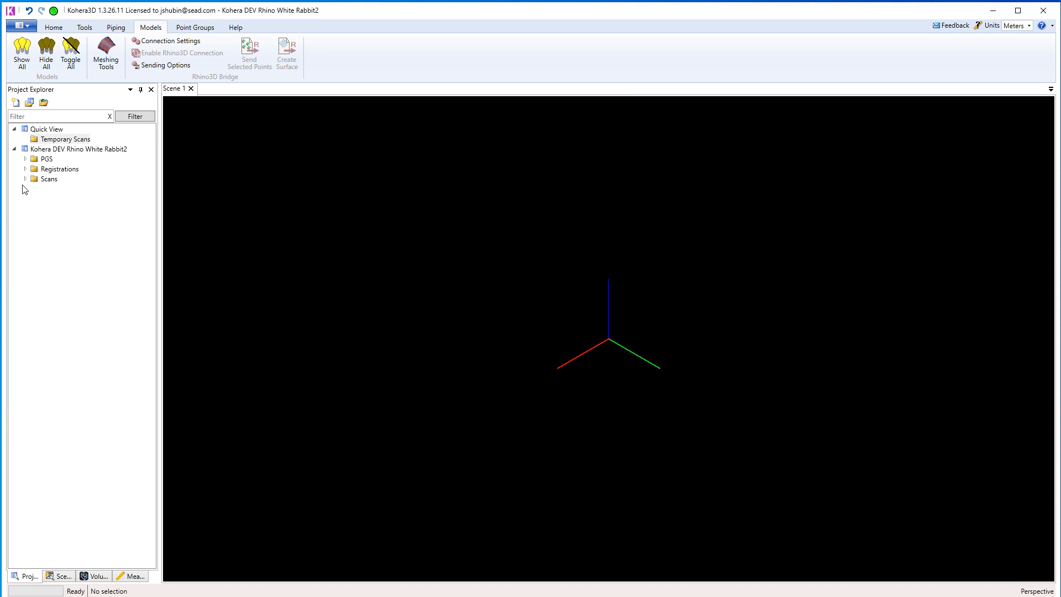
# Load scan WRabbit2_001_F1 from the project's Scans folder and bring the boat hull into view
pyautogui.click(25, 179)
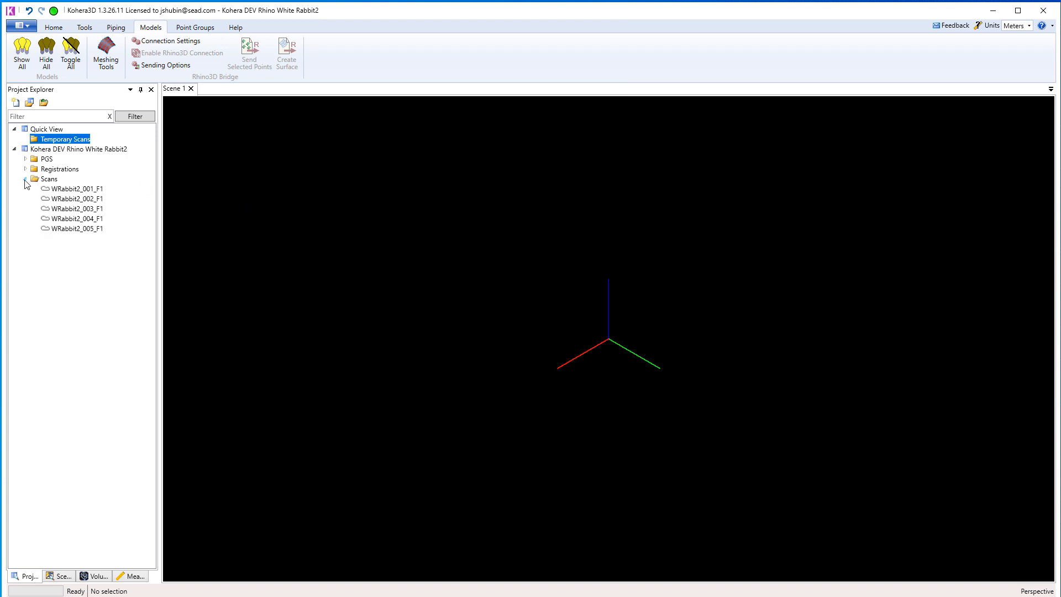
pyautogui.click(75, 189)
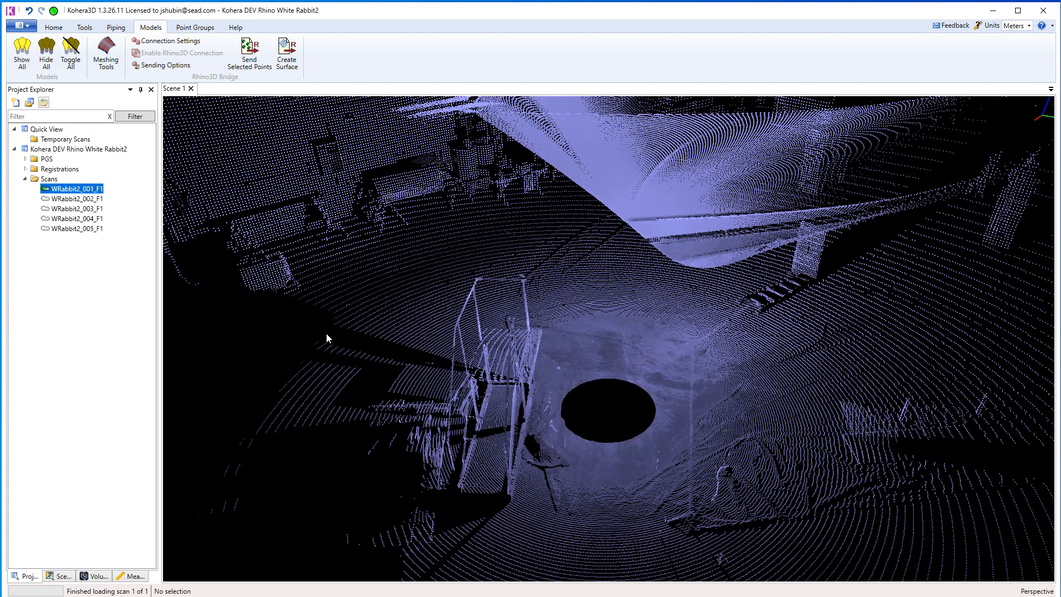
pyautogui.scroll(-3, 742, 319)
pyautogui.moveTo(689, 338); pyautogui.dragTo(727, 208, button='middle')
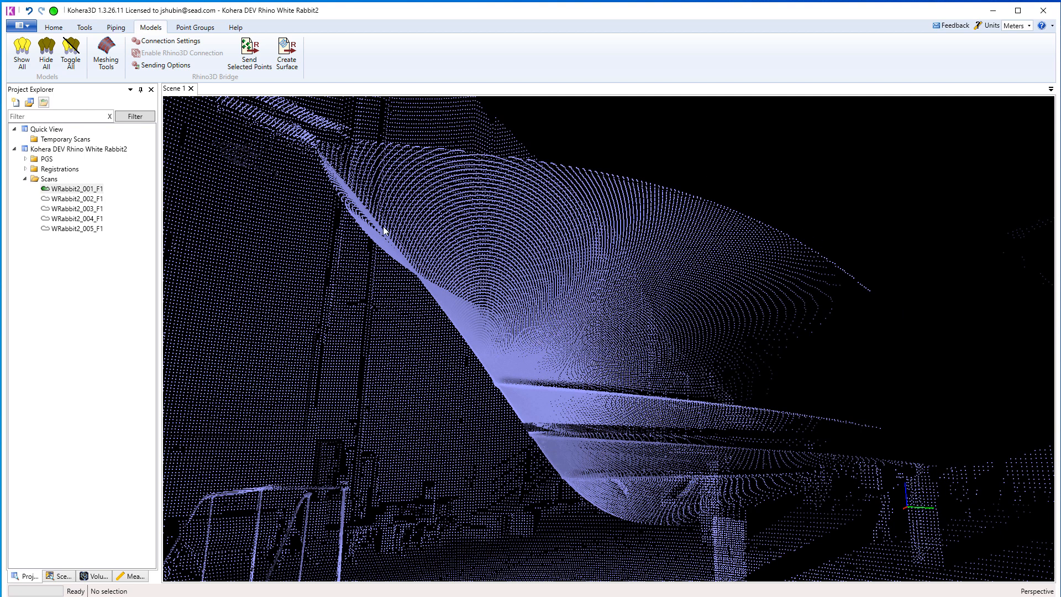
# Select the scan points on the upper side of the boat hull, above the rub rail, with Polygon select
pyautogui.click(53, 28)
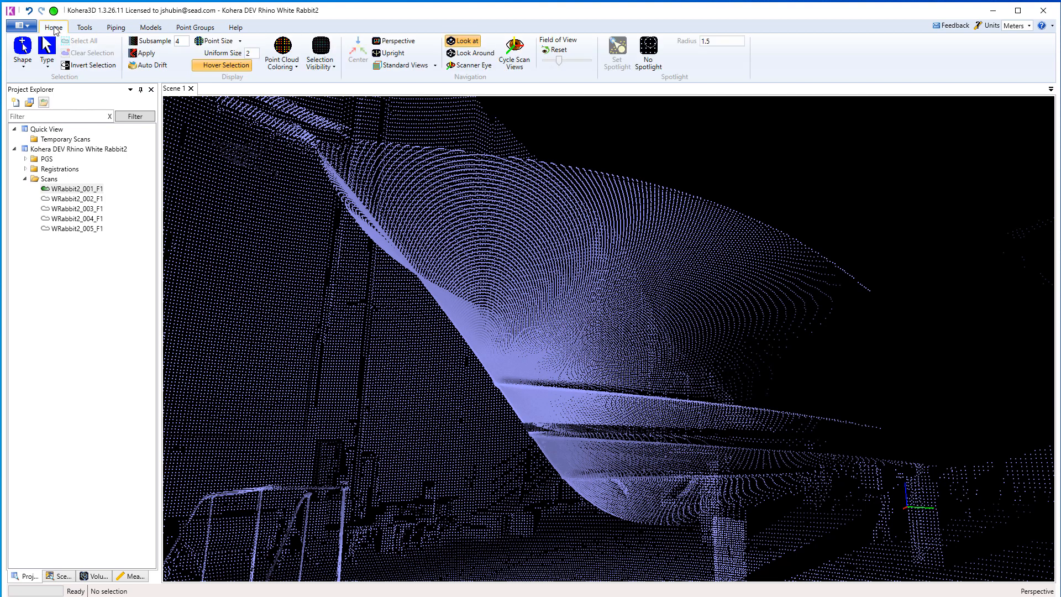
pyautogui.click(23, 65)
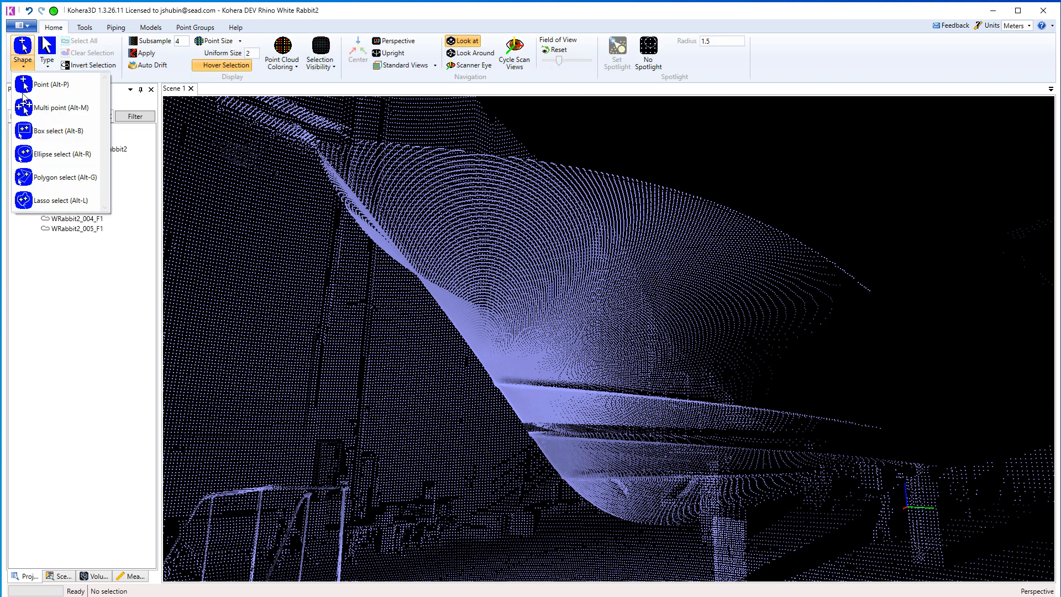
pyautogui.click(38, 177)
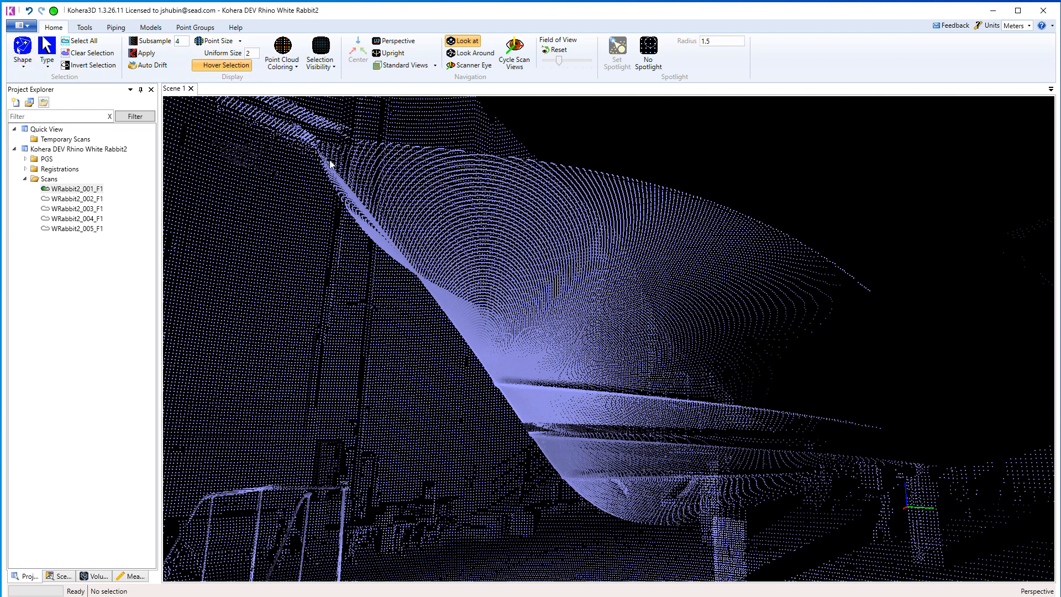
pyautogui.click(491, 365)
pyautogui.click(718, 379)
pyautogui.click(764, 272)
pyautogui.click(753, 194)
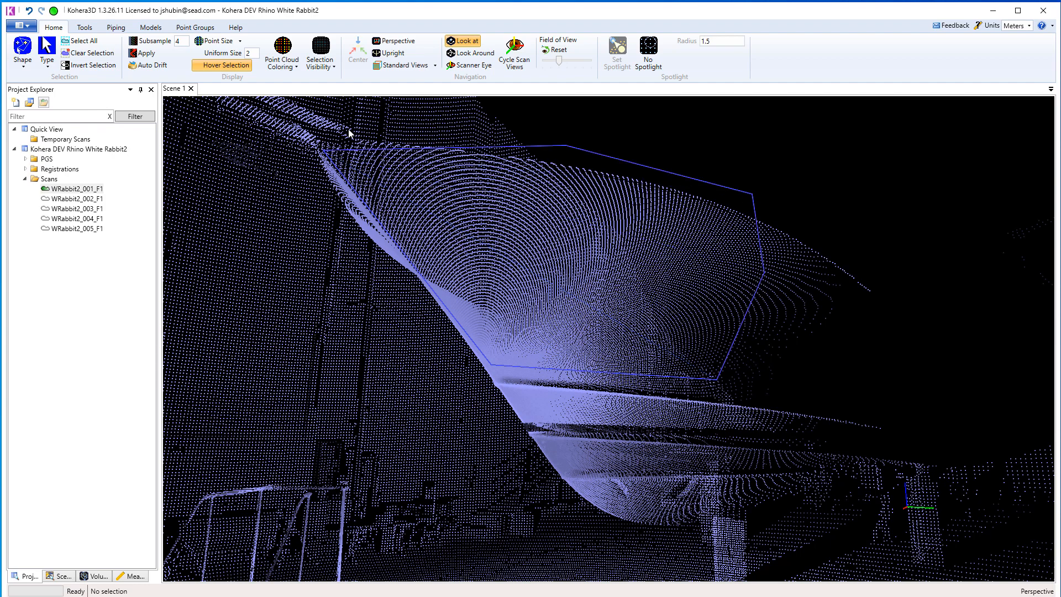
pyautogui.doubleClick(367, 147)
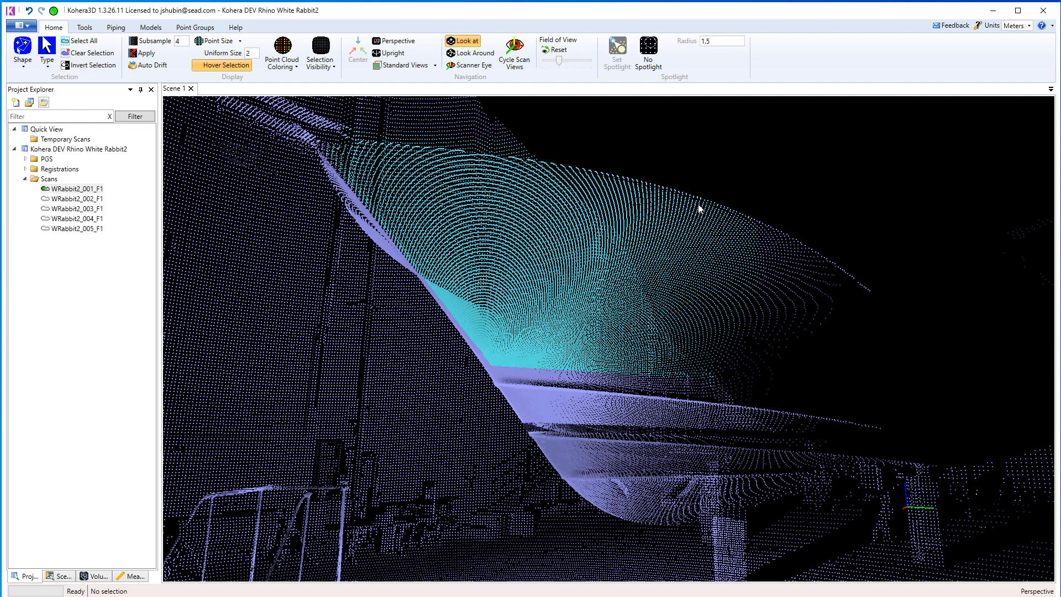
# Inspect the selection from the boat's bow and set the selection visibility to Selected
pyautogui.moveTo(699, 207)
pyautogui.mouseDown()
pyautogui.moveTo(685, 226)
pyautogui.moveTo(521, 291)
pyautogui.moveTo(617, 242)
pyautogui.moveTo(597, 315)
pyautogui.moveTo(634, 291)
pyautogui.mouseUp()
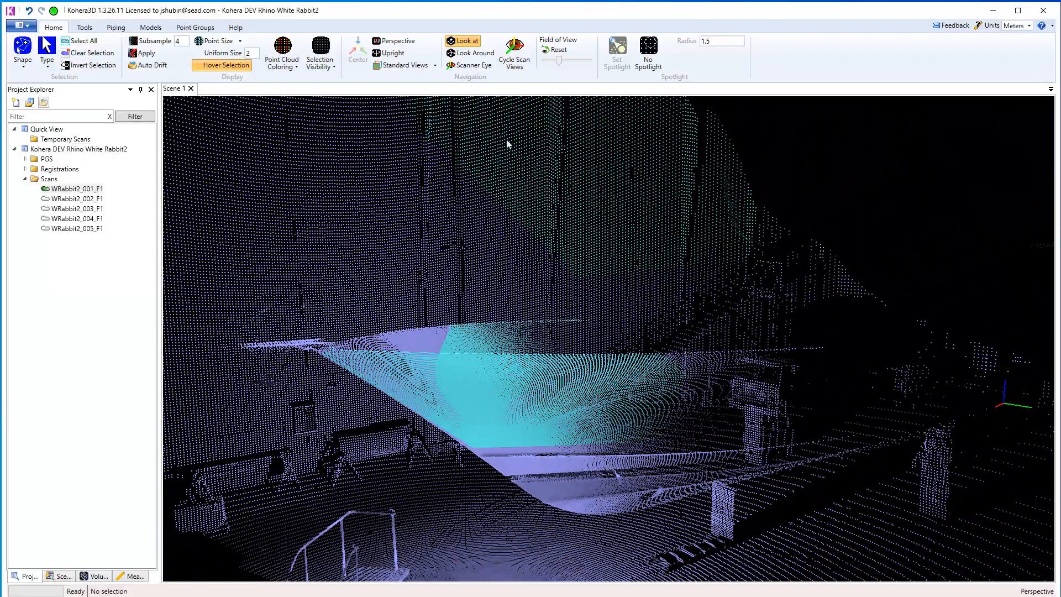
pyautogui.moveTo(451, 266); pyautogui.dragTo(591, 307)
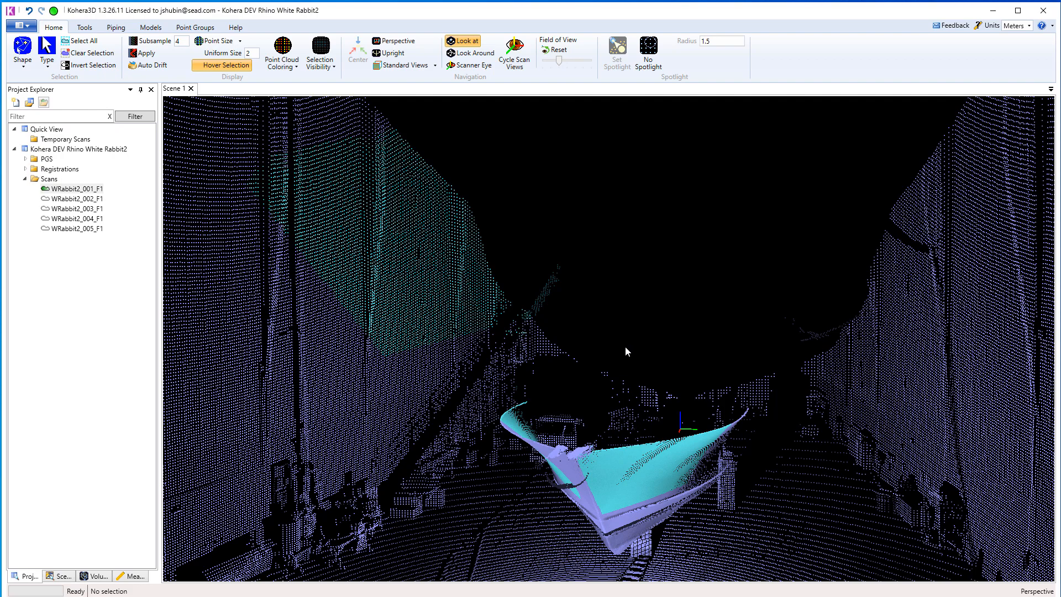
pyautogui.moveTo(577, 384); pyautogui.dragTo(571, 340)
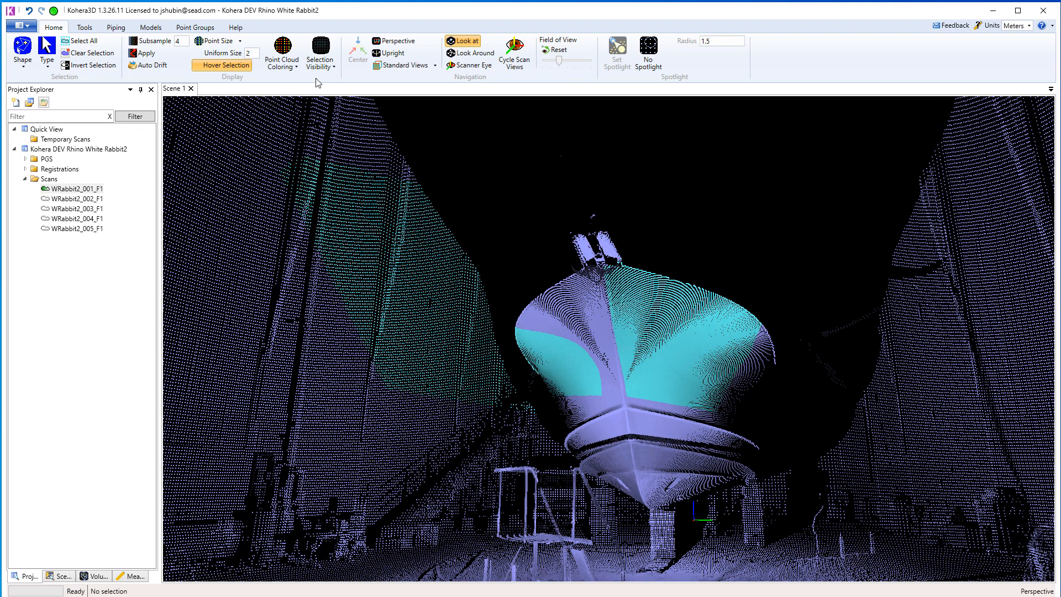
pyautogui.click(331, 67)
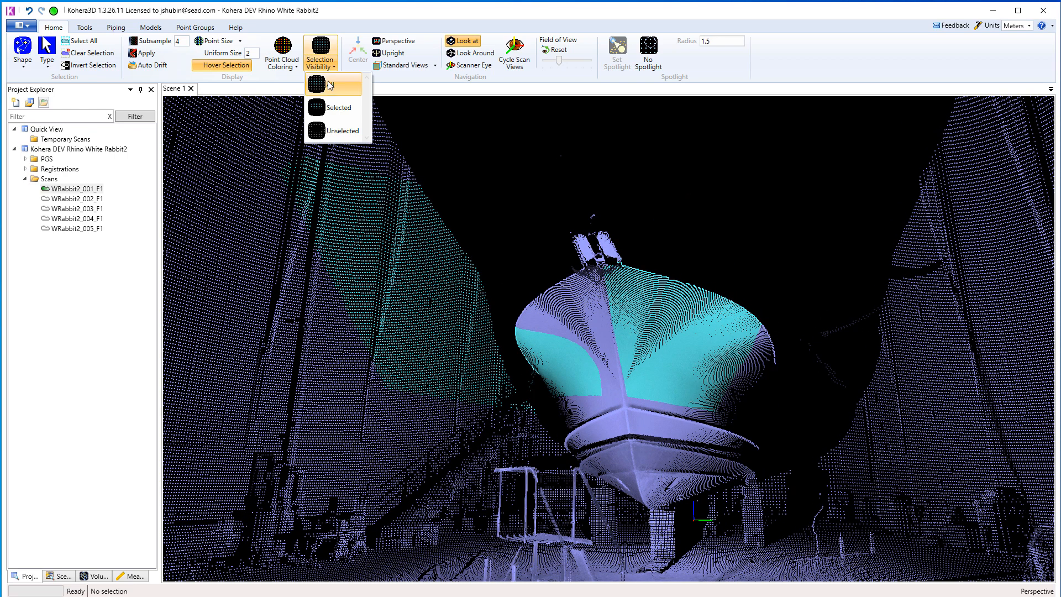
pyautogui.click(332, 110)
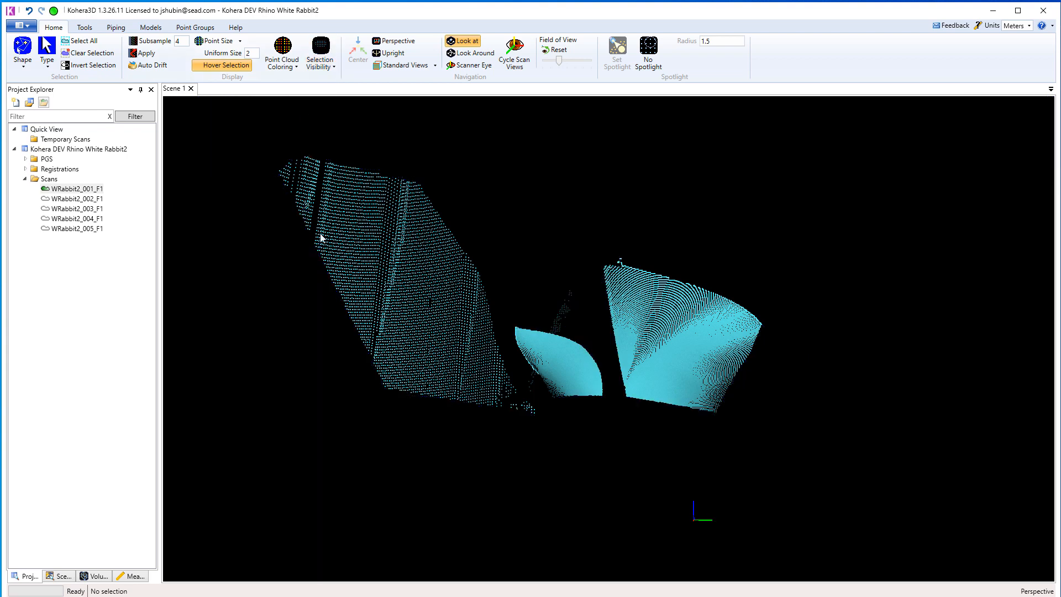
# Draw a polygon around the stray wall points and the opposite hull side and remove them from the selection
pyautogui.click(241, 211)
pyautogui.click(332, 437)
pyautogui.click(535, 478)
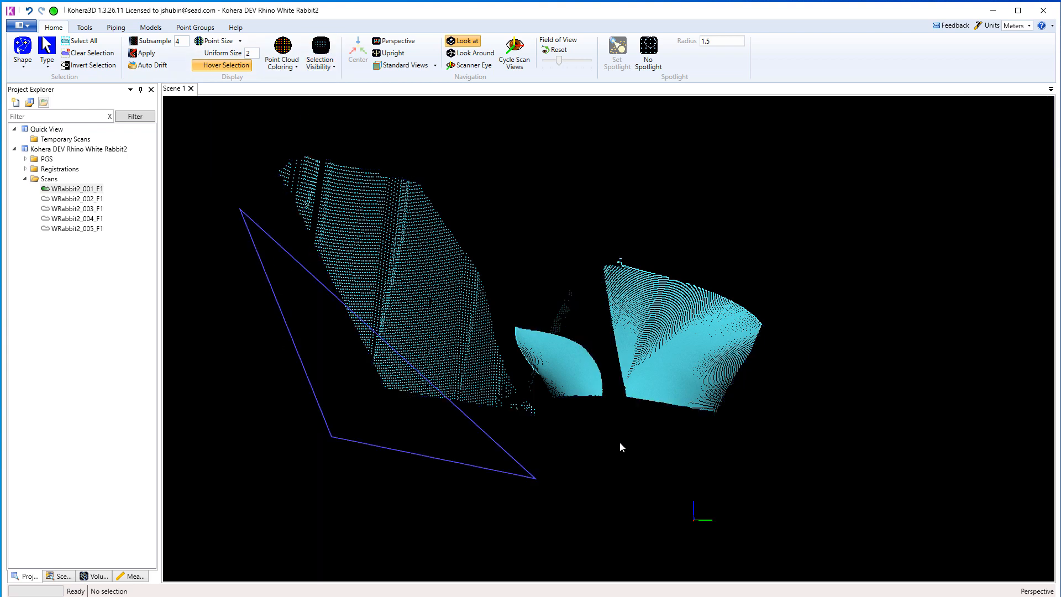
pyautogui.click(620, 429)
pyautogui.click(597, 281)
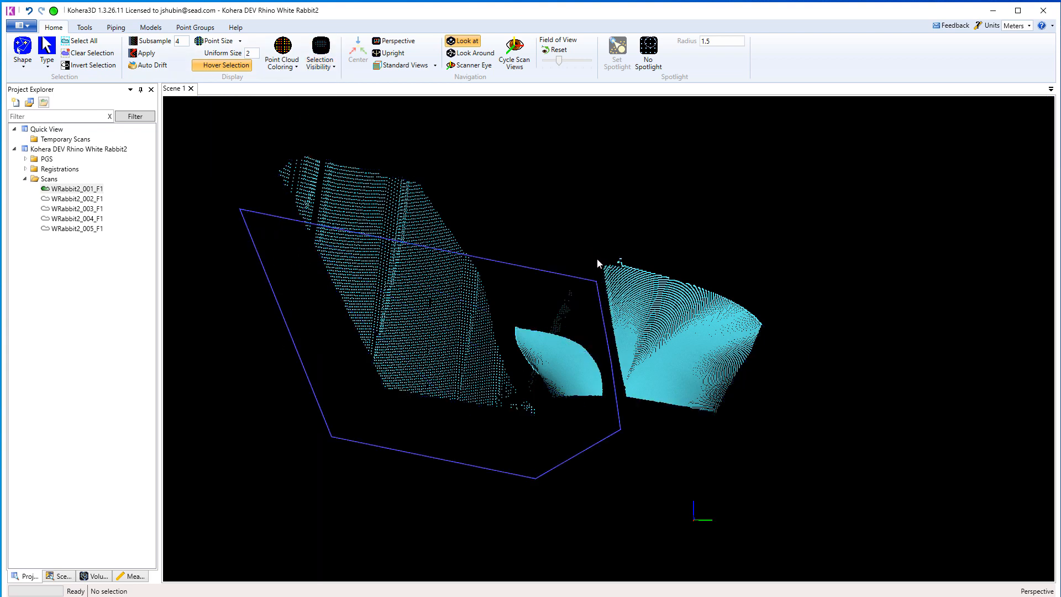
pyautogui.click(639, 261)
pyautogui.click(644, 232)
pyautogui.click(475, 159)
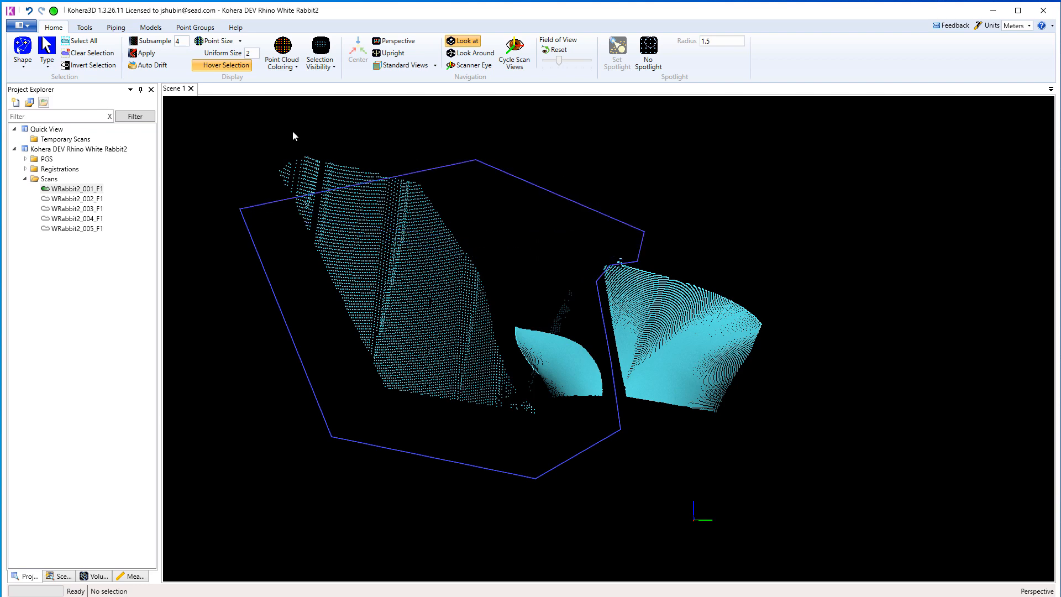
pyautogui.click(291, 131)
pyautogui.press('Delete')
# Make a Rhino3D surface with convex boundary from the selected hull points, using 8 by 8 spans, 0.003048 m tolerance, Trim and Tangency
pyautogui.moveTo(721, 304); pyautogui.dragTo(602, 272, button='middle')
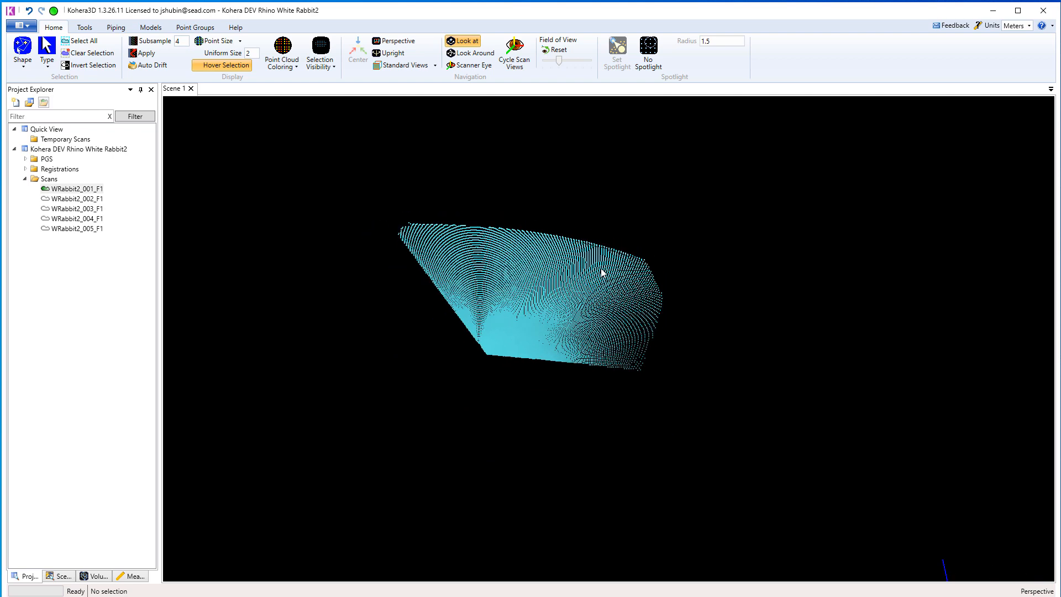
pyautogui.rightClick(578, 263)
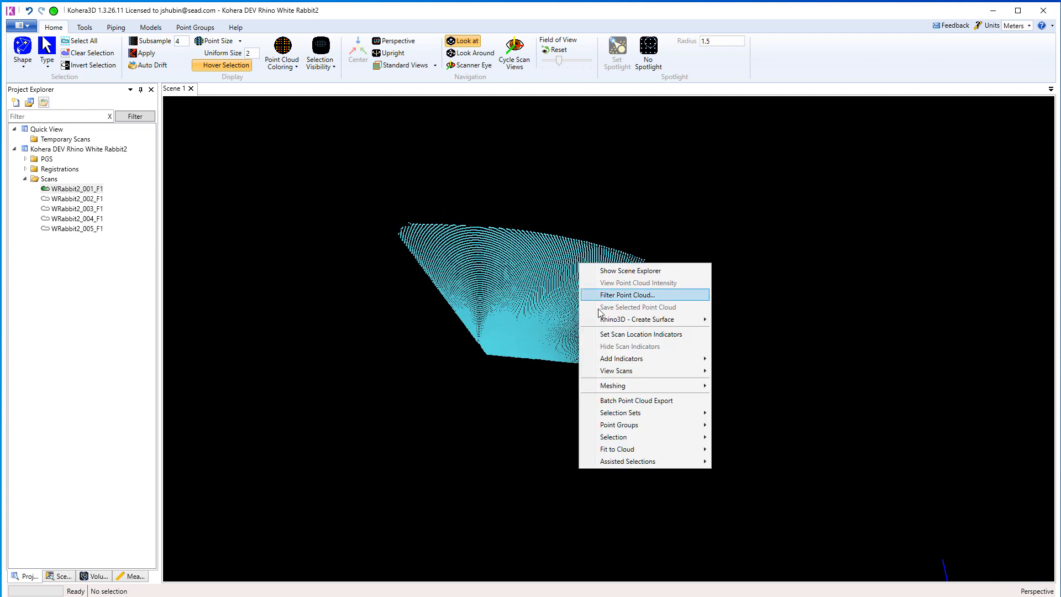
pyautogui.moveTo(603, 321)
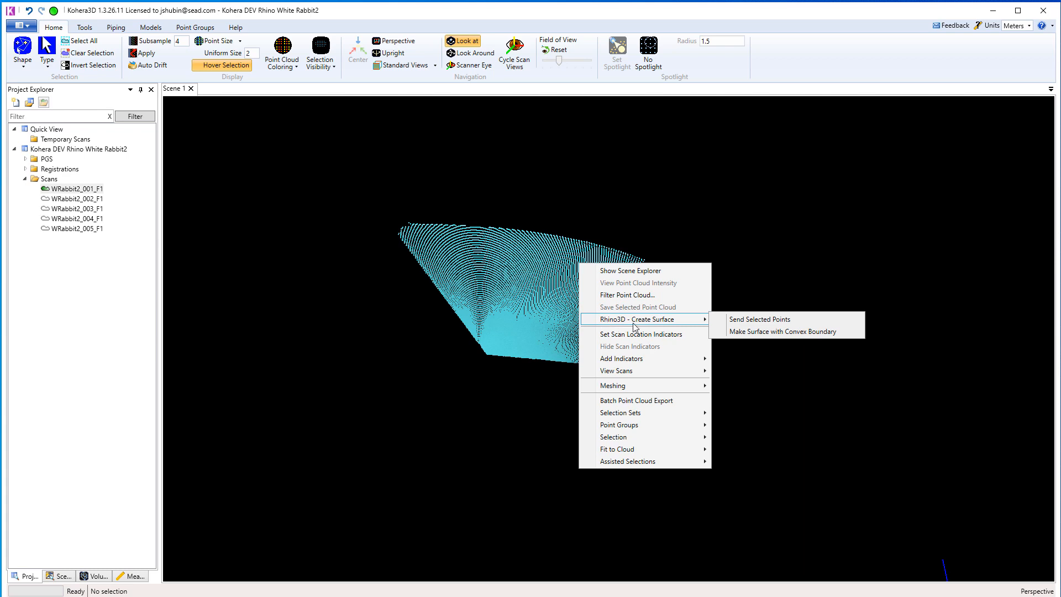
pyautogui.click(743, 332)
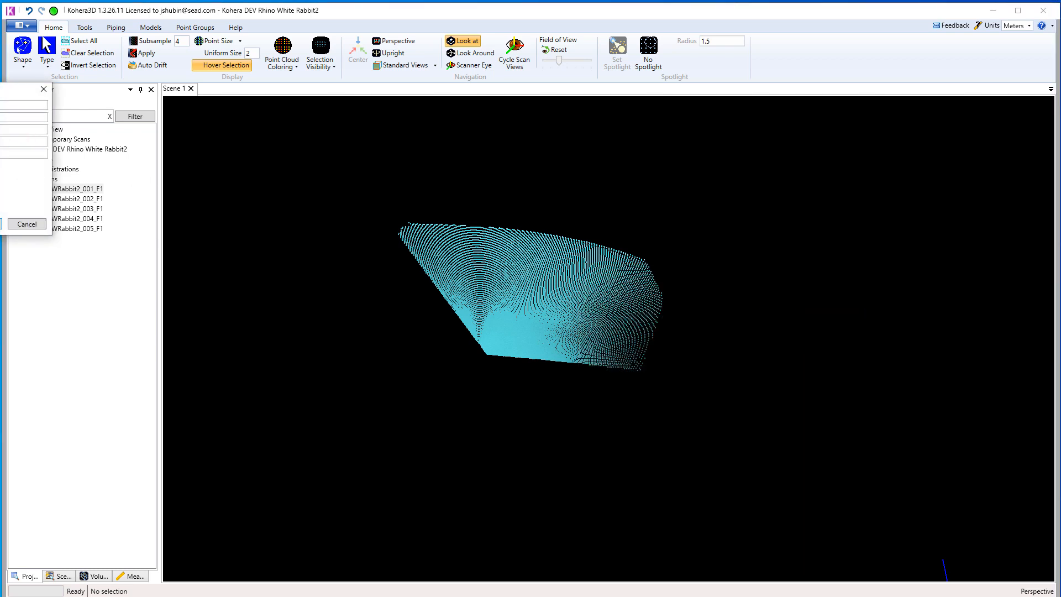
pyautogui.moveTo(2, 88); pyautogui.dragTo(321, 135)
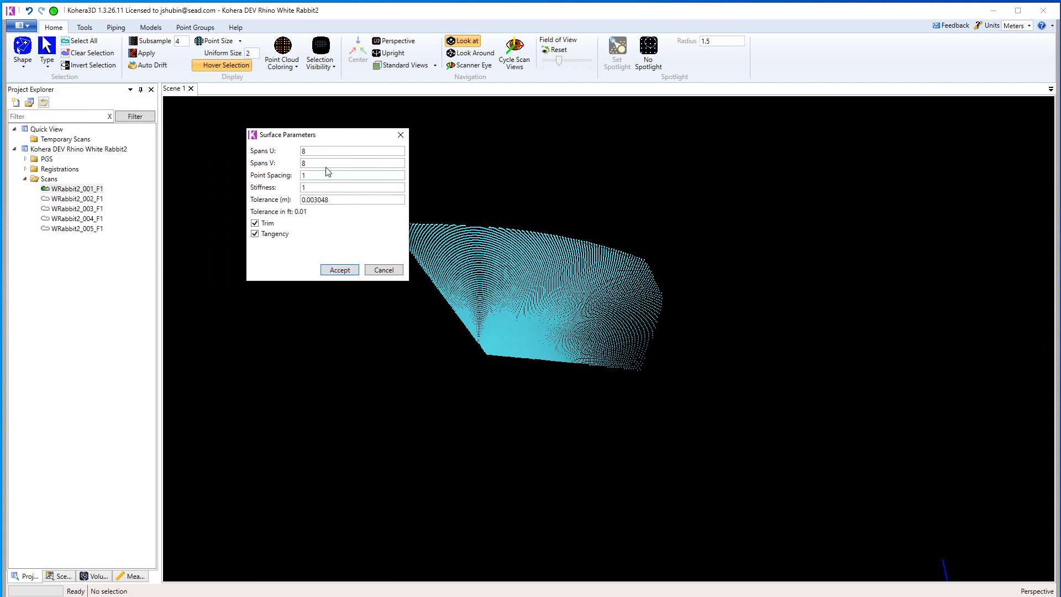
pyautogui.click(342, 270)
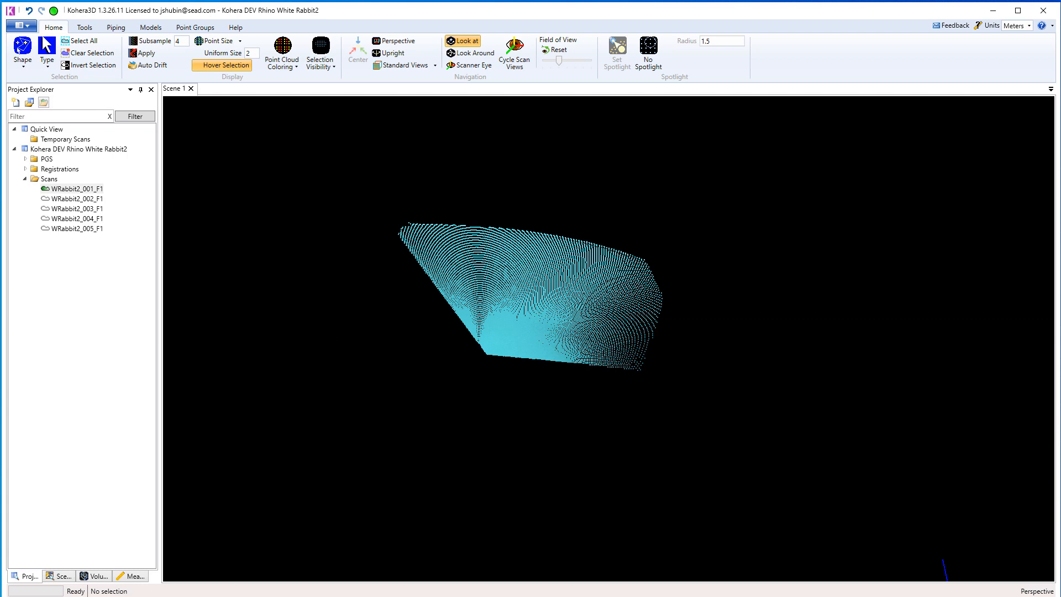
# Switch to Rhino 7, maximize the Perspective viewport and set its display mode to Shaded
pyautogui.hotkey('alt', 'Tab')
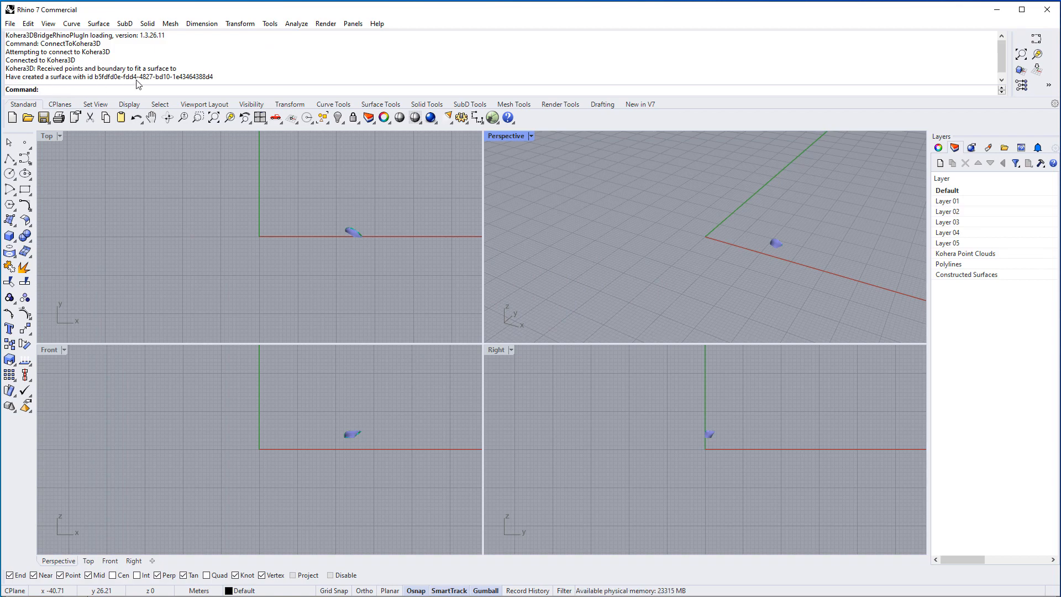
pyautogui.doubleClick(503, 137)
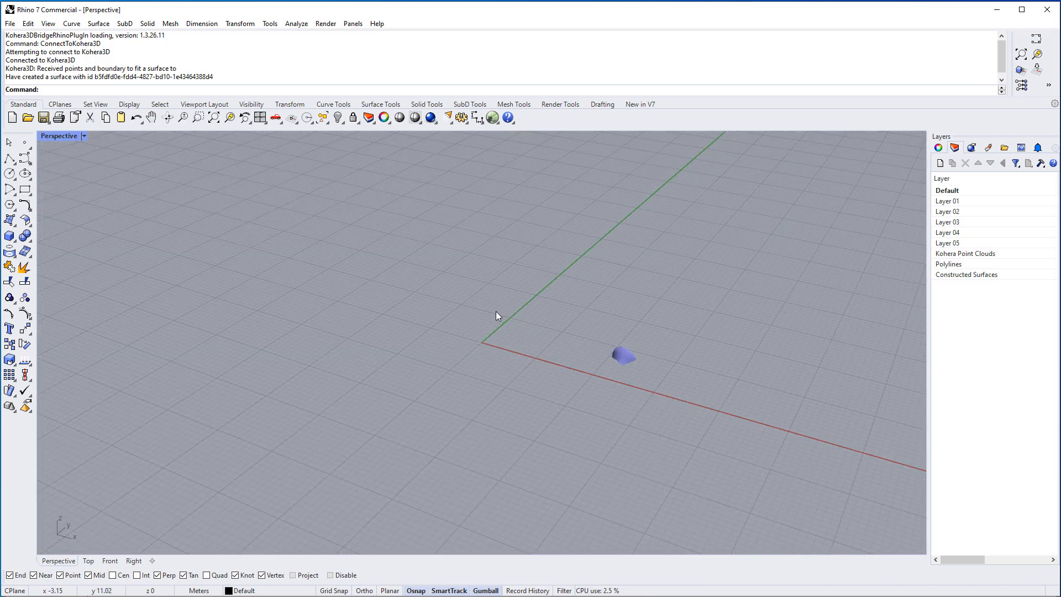
pyautogui.click(84, 136)
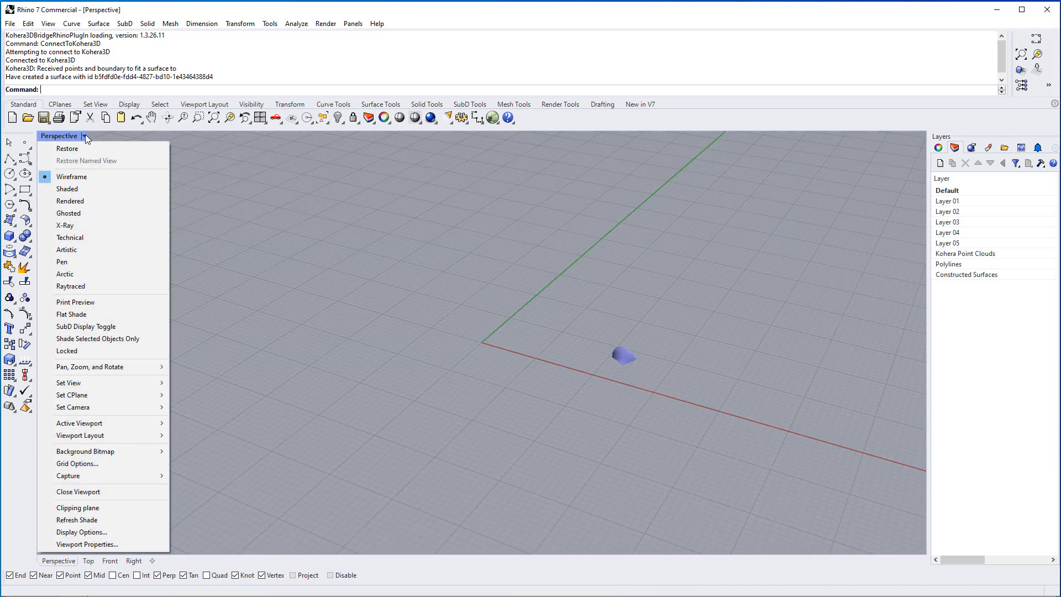
pyautogui.click(81, 192)
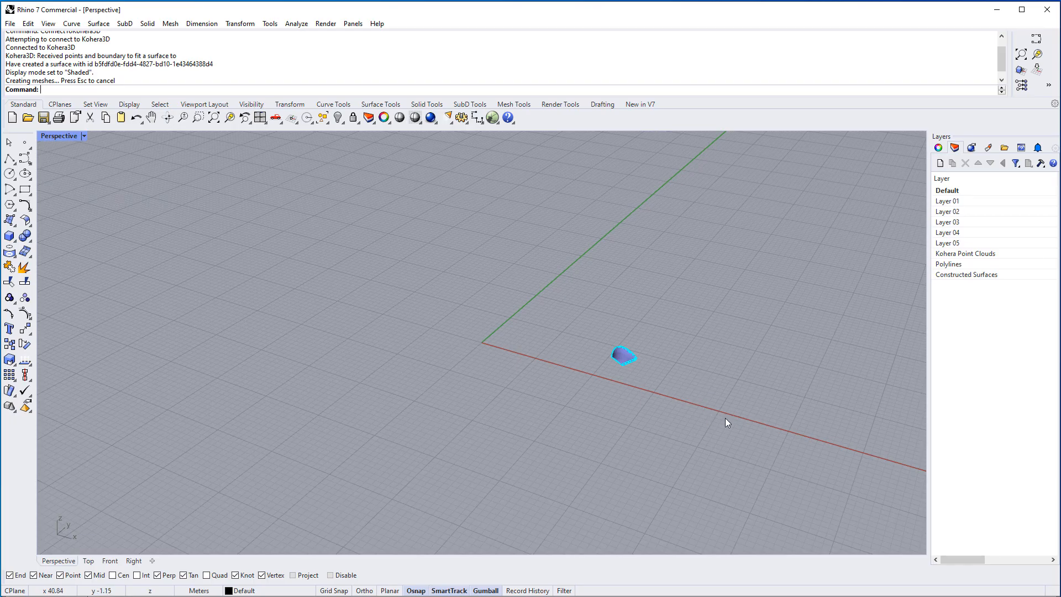
# Select the fitted hull surface and inspect it up close and from several angles
pyautogui.moveTo(725, 418); pyautogui.dragTo(468, 449, button='right')
pyautogui.scroll(6, 486, 375)
pyautogui.click(506, 367)
pyautogui.click(534, 406)
pyautogui.scroll(-6, 470, 449)
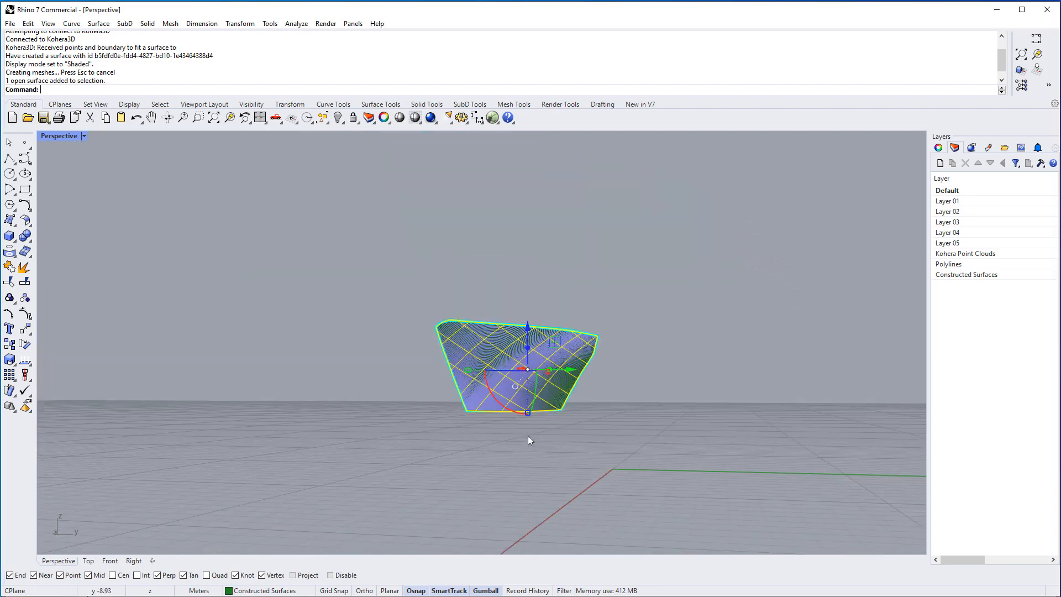
pyautogui.moveTo(529, 436); pyautogui.dragTo(455, 460, button='right')
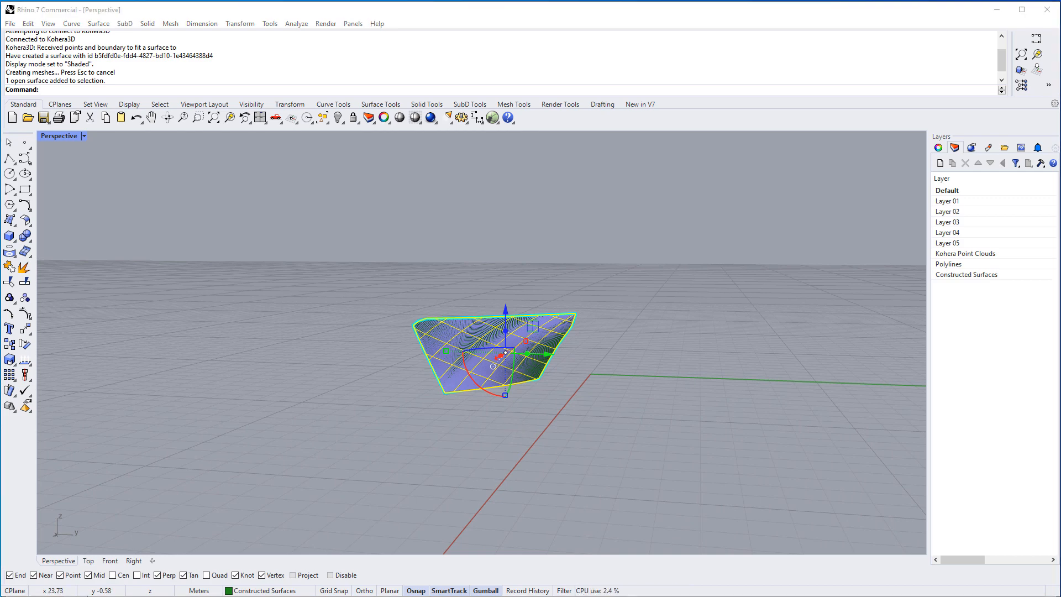
# Switch back to Kohera3D and review the Rhino3D surface commands and the density and coloration settings in the Rhino sending options
pyautogui.hotkey('alt', 'Tab')
pyautogui.rightClick(525, 294)
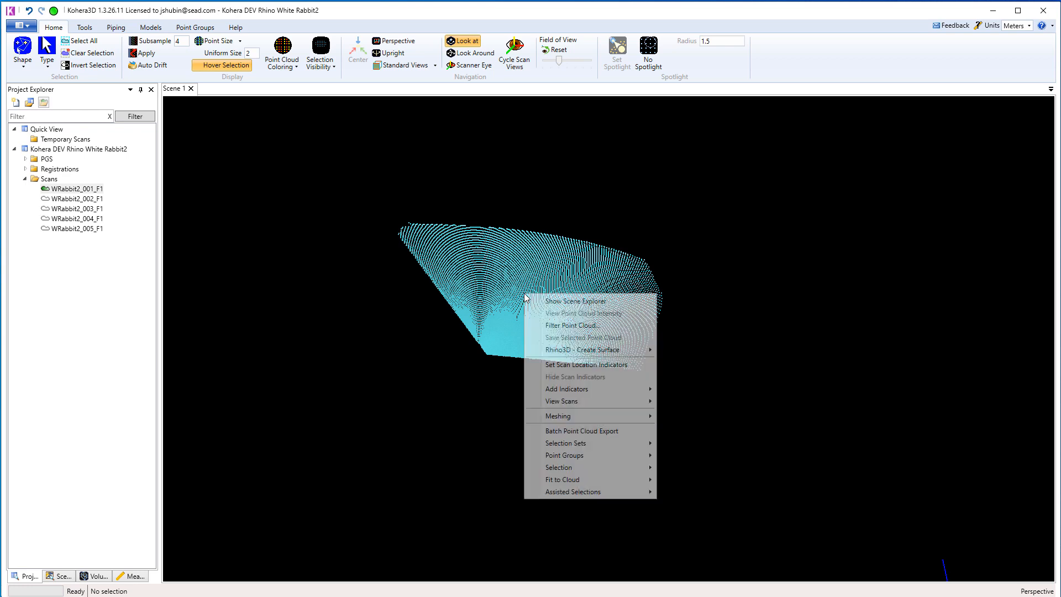
pyautogui.moveTo(646, 353)
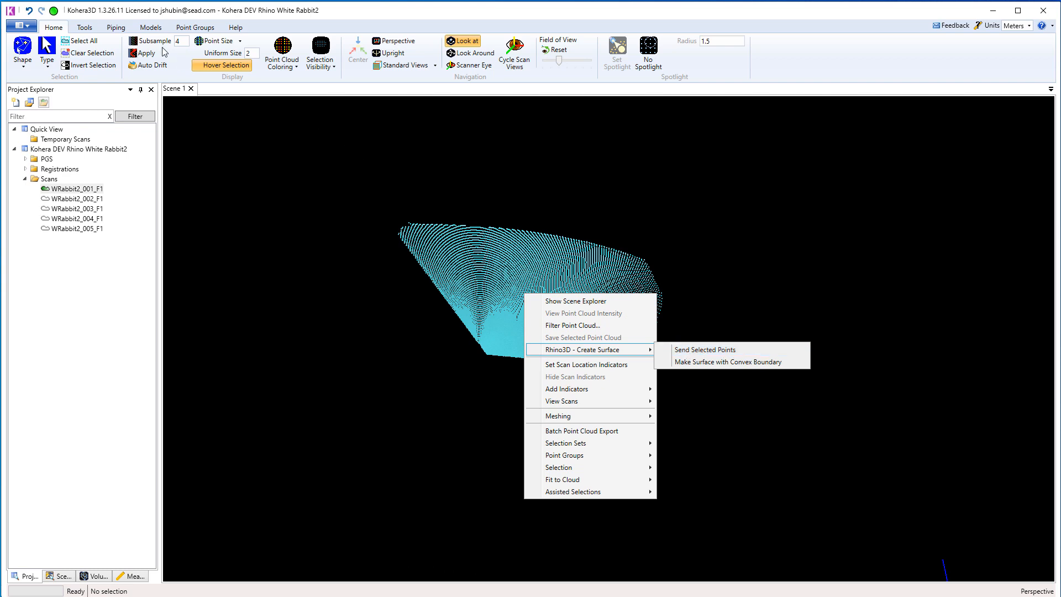
pyautogui.click(152, 29)
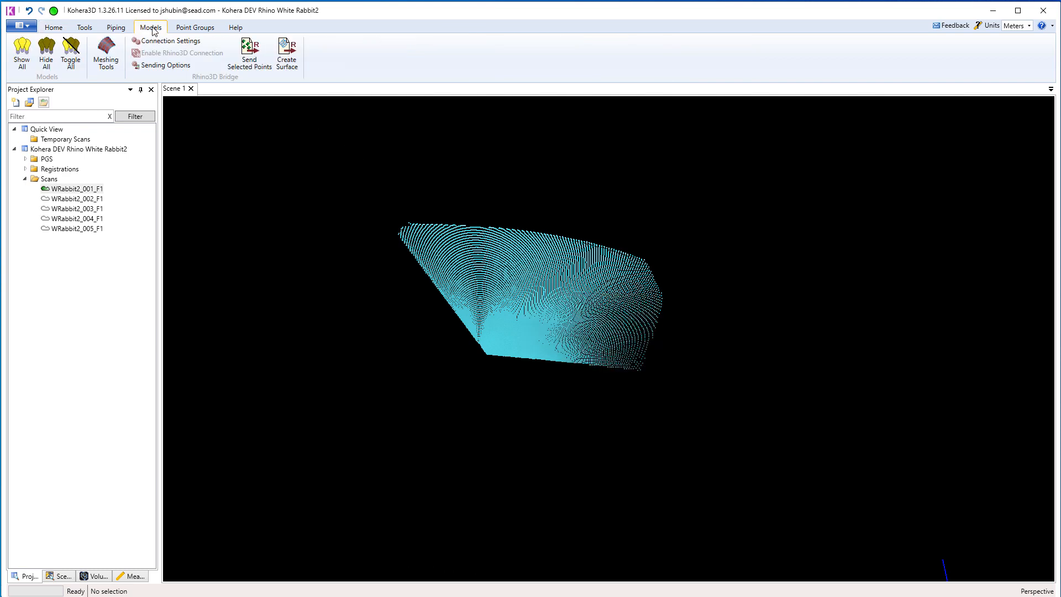
pyautogui.click(160, 65)
pyautogui.moveTo(27, 110); pyautogui.dragTo(387, 119)
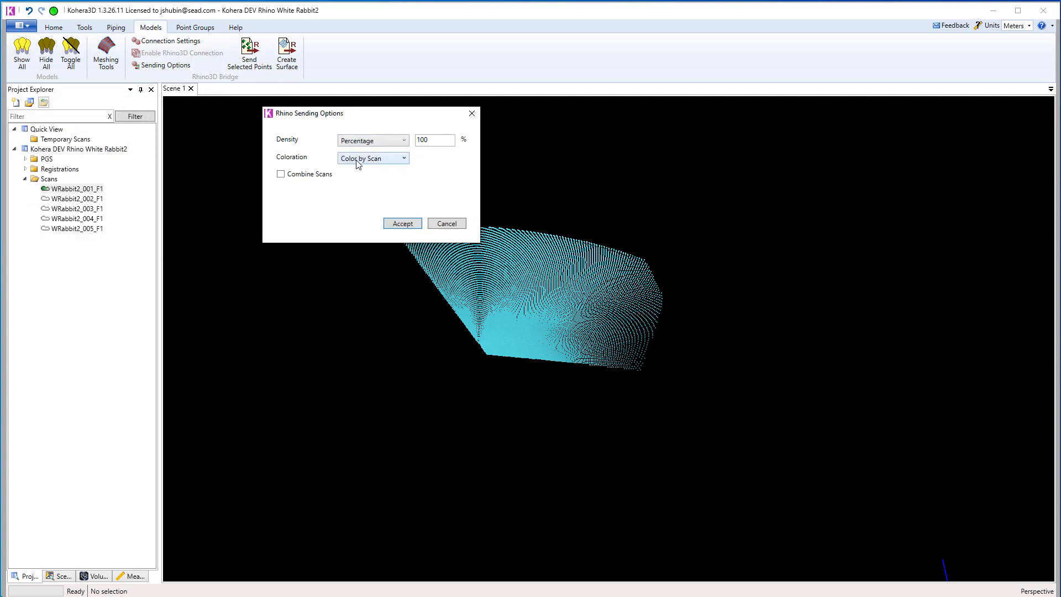
pyautogui.click(446, 224)
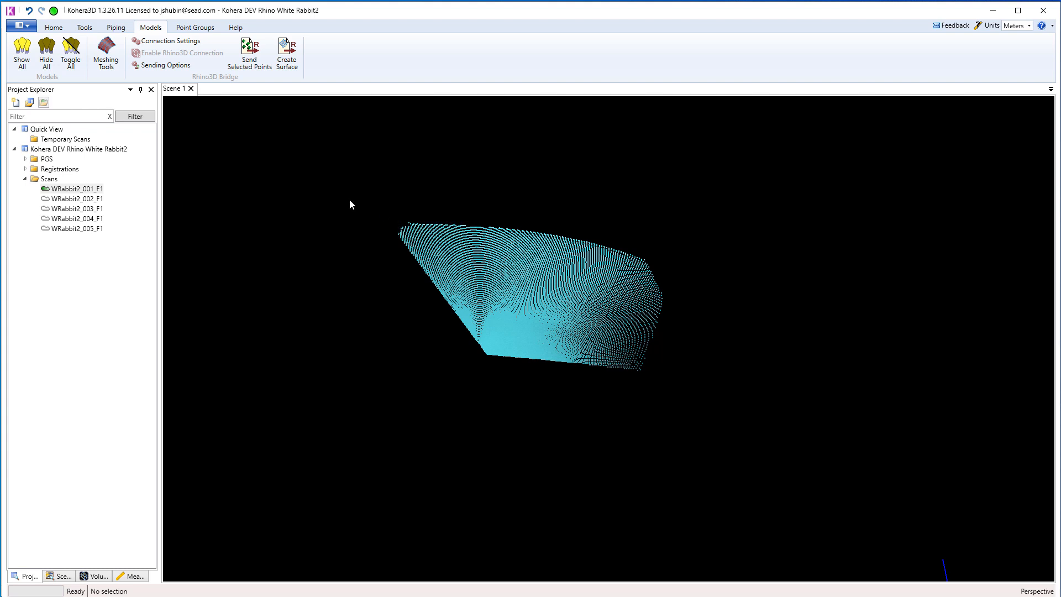
# Assign the selected hull points to the Hull group of the project's Point Group Set
pyautogui.click(25, 159)
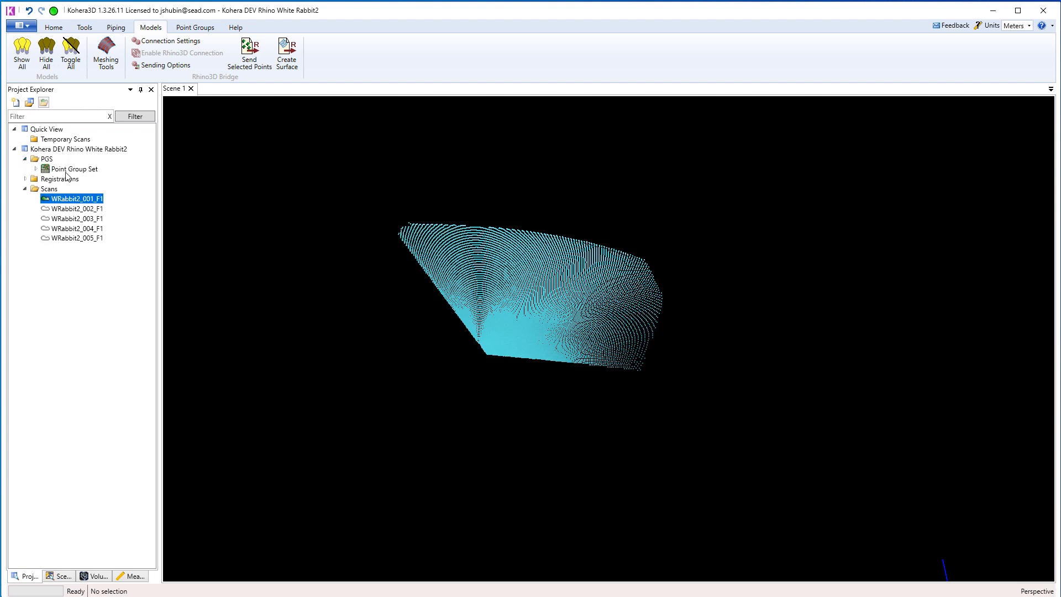
pyautogui.moveTo(67, 169); pyautogui.dragTo(253, 268)
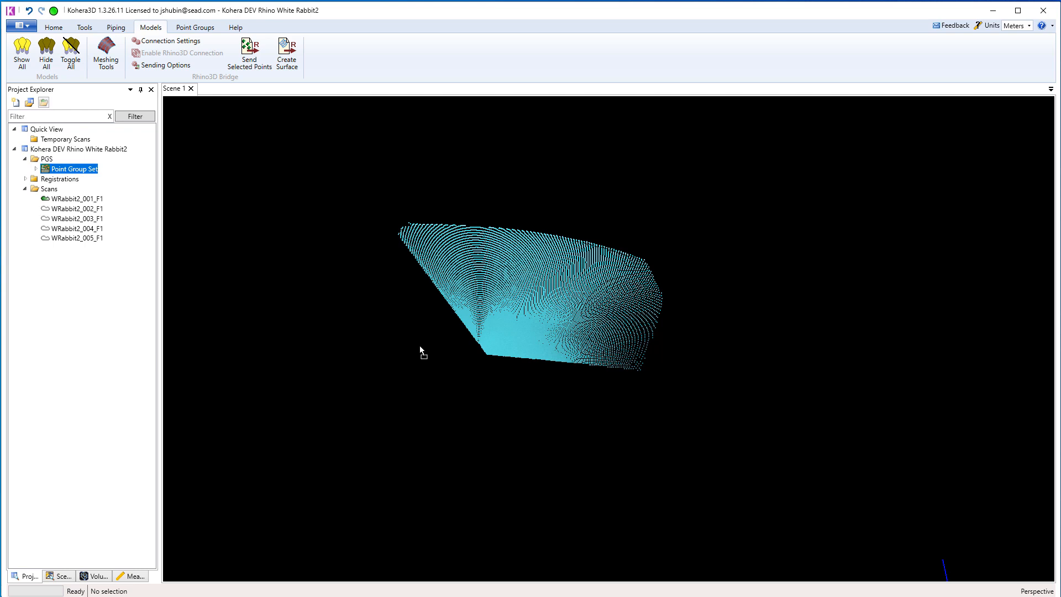
pyautogui.moveTo(420, 346); pyautogui.dragTo(420, 345)
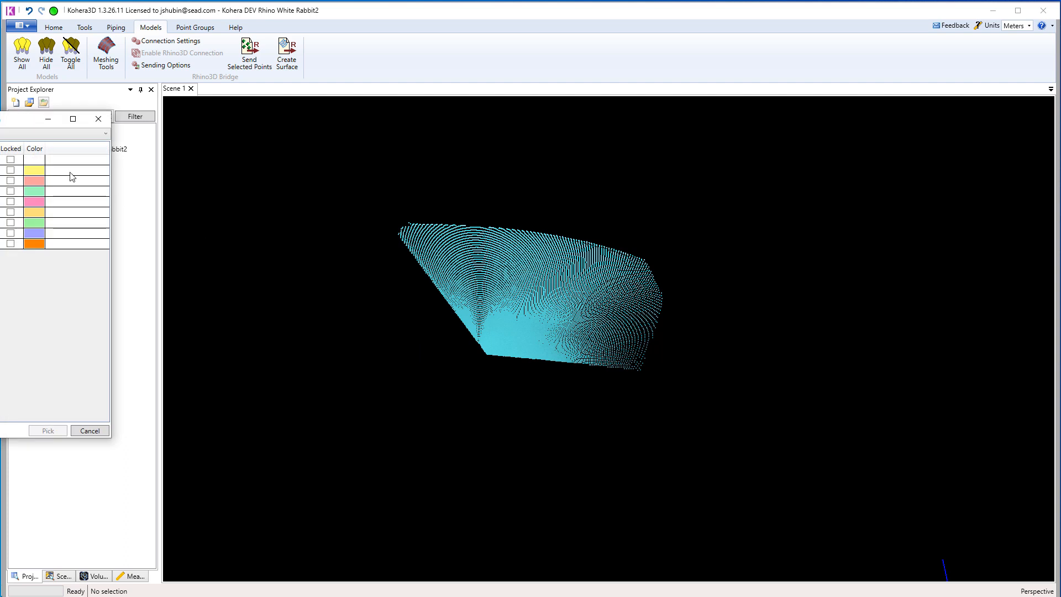
pyautogui.moveTo(18, 122); pyautogui.dragTo(321, 152)
pyautogui.click(249, 275)
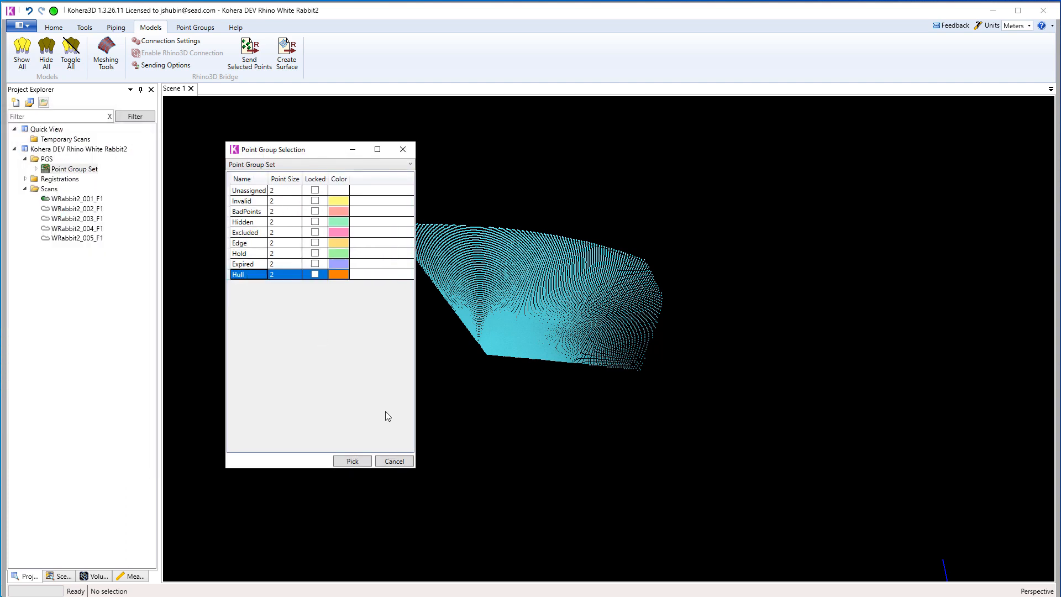
pyautogui.click(354, 462)
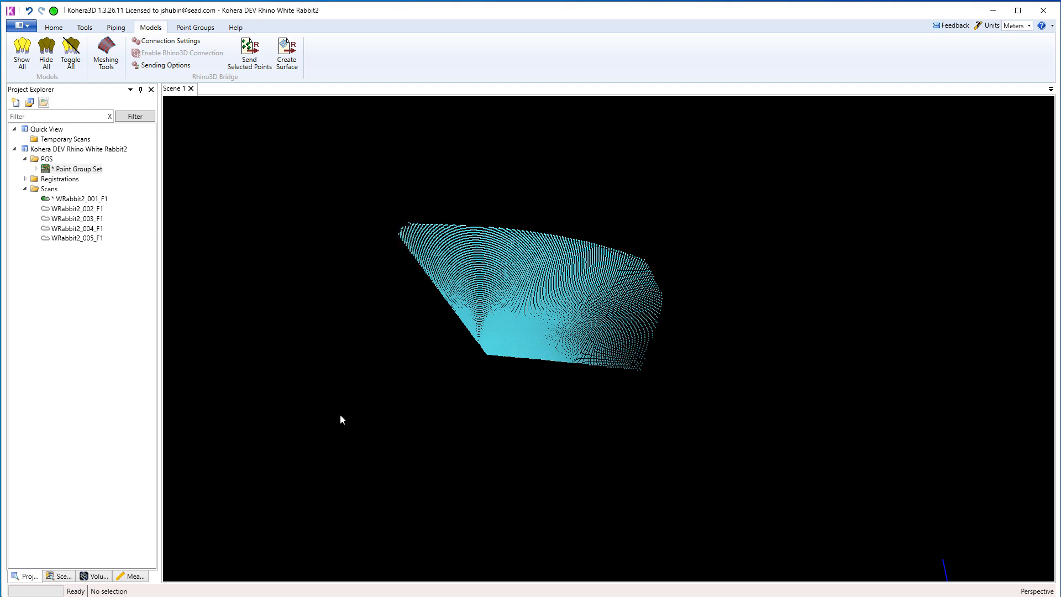
# Set the selection visibility to All and inspect the Hull group's points on the boat
pyautogui.click(54, 27)
pyautogui.click(327, 68)
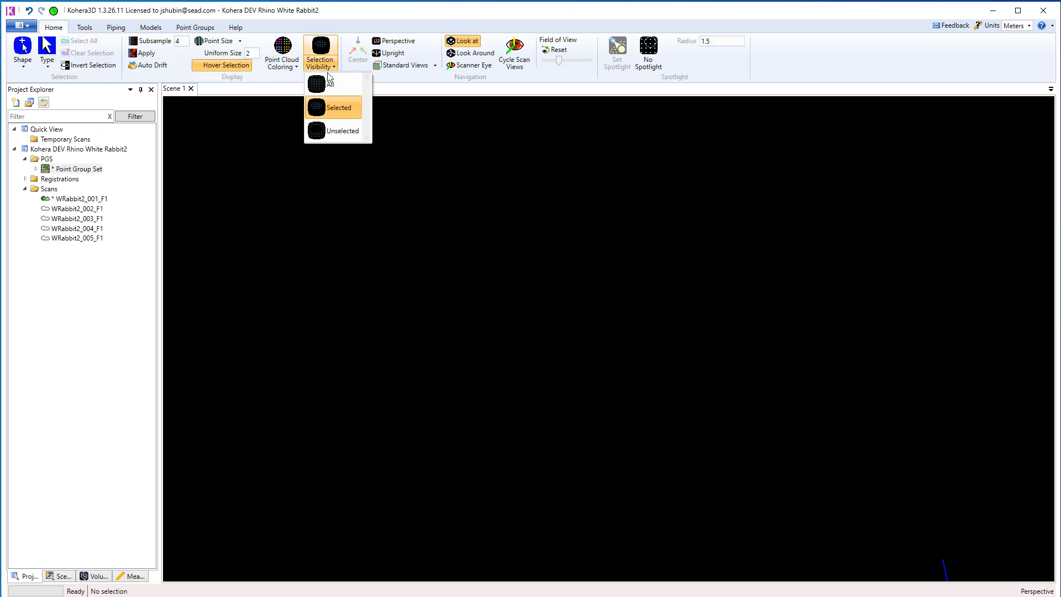
pyautogui.click(329, 86)
pyautogui.moveTo(613, 341); pyautogui.dragTo(594, 321, button='middle')
pyautogui.click(656, 282)
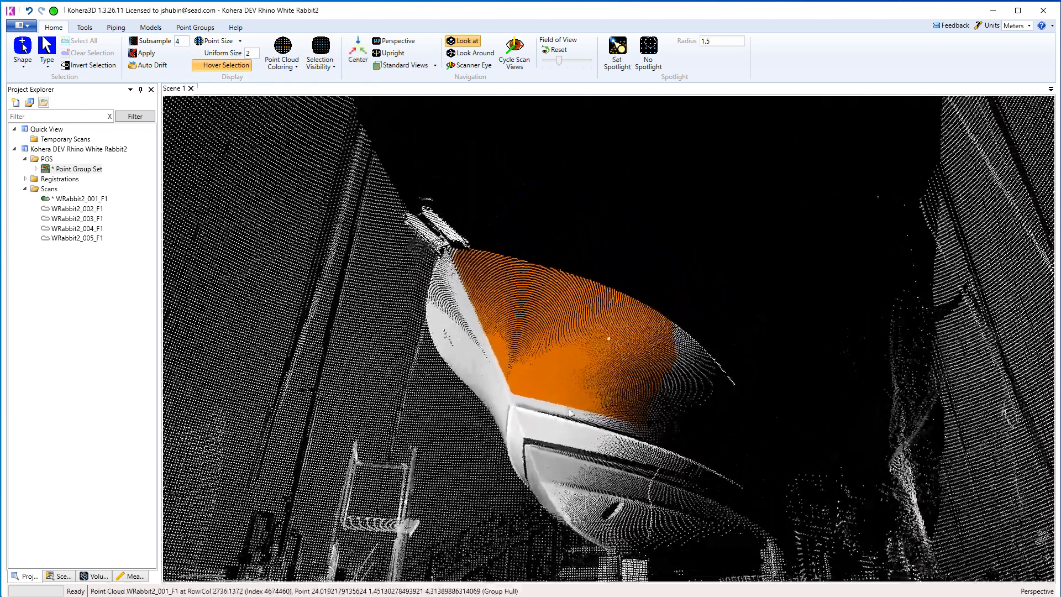
pyautogui.scroll(3, 632, 349)
pyautogui.scroll(-3, 633, 350)
pyautogui.moveTo(633, 349); pyautogui.dragTo(618, 351, button='middle')
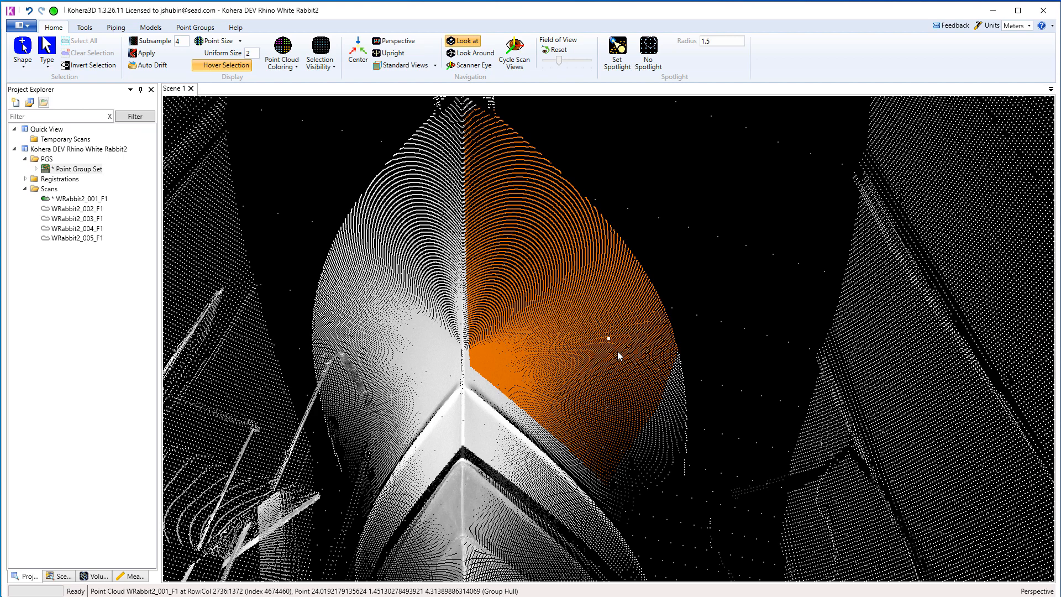
# Save the project's point group changes and view the grouped hull points on the whole boat from the bow and side
pyautogui.hotkey('ctrl', 's')
pyautogui.click(519, 422)
pyautogui.moveTo(613, 302); pyautogui.dragTo(559, 301, button='middle')
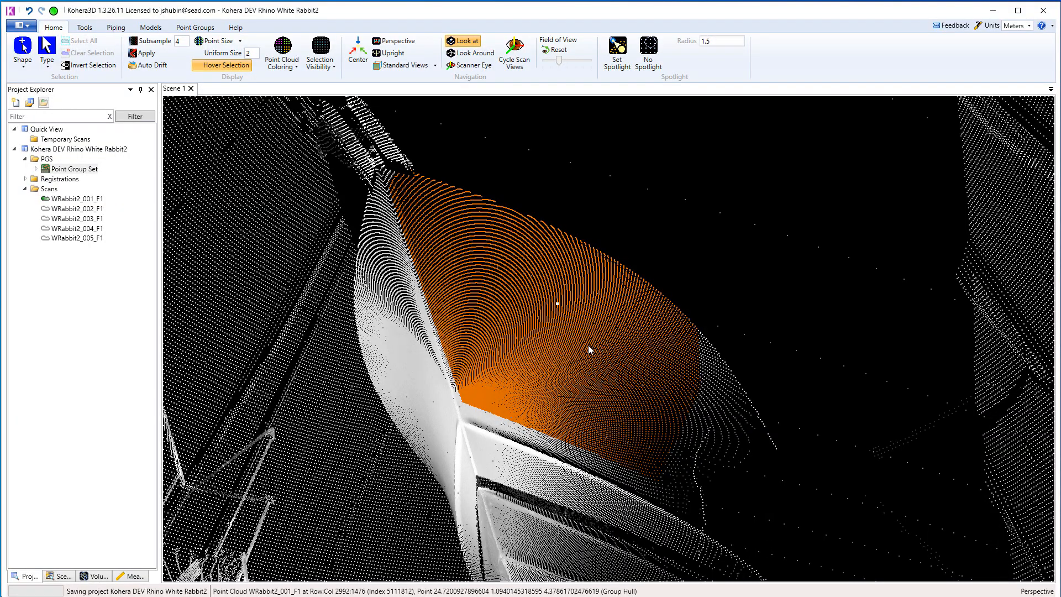
pyautogui.scroll(-10, 598, 386)
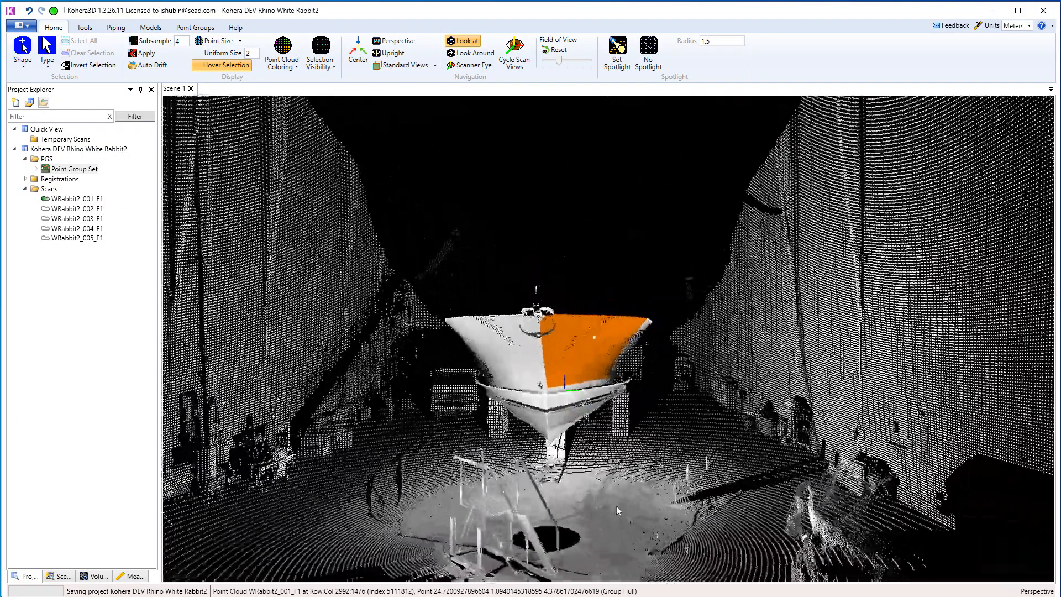
pyautogui.moveTo(617, 510)
pyautogui.mouseDown()
pyautogui.moveTo(630, 505)
pyautogui.moveTo(618, 502)
pyautogui.mouseUp()
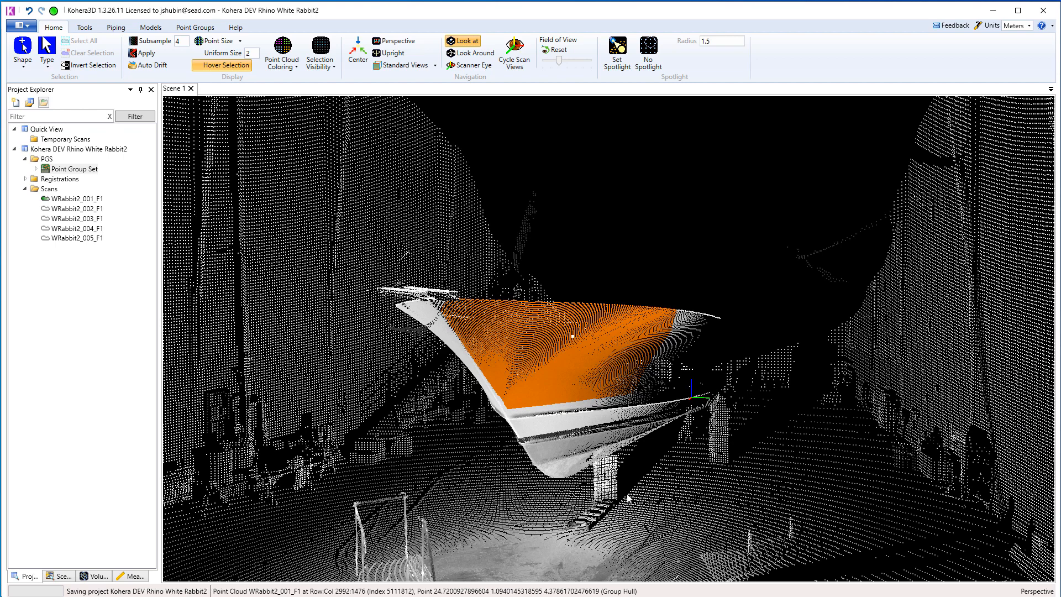